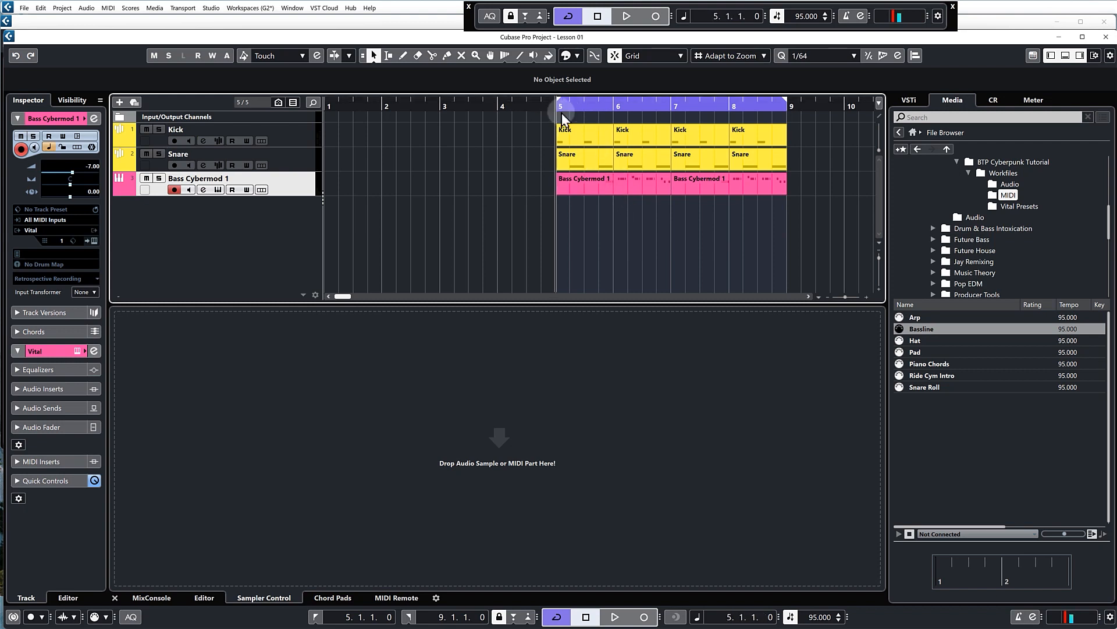
Audition the loop from bar 5 briefly and duplicate the Bass Cybermod 1 track
key(space)
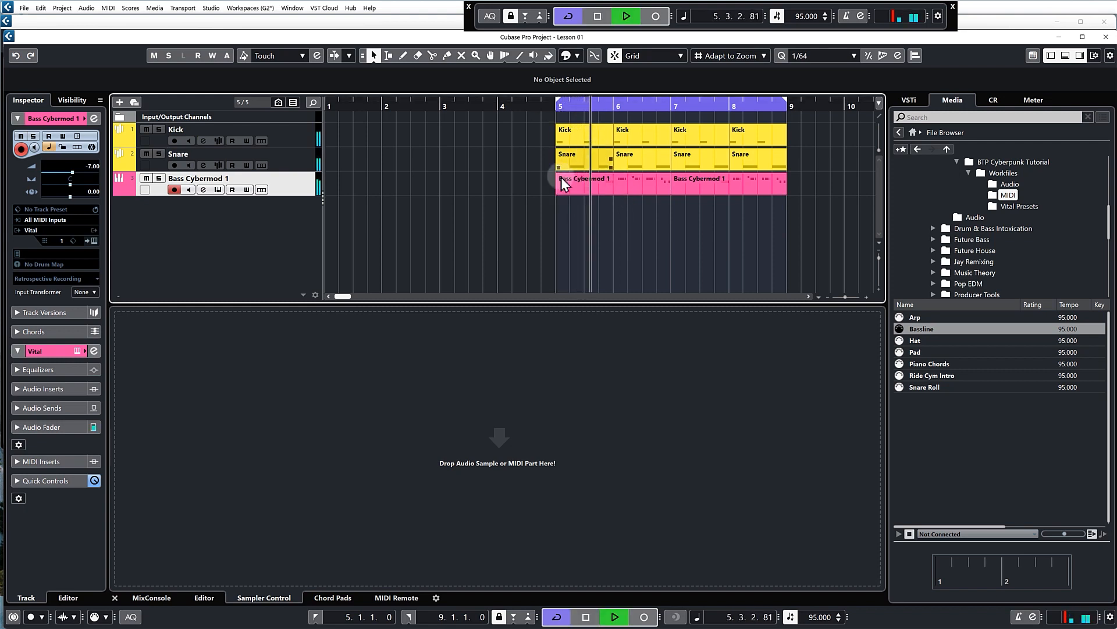
key(space)
right_click(294, 185)
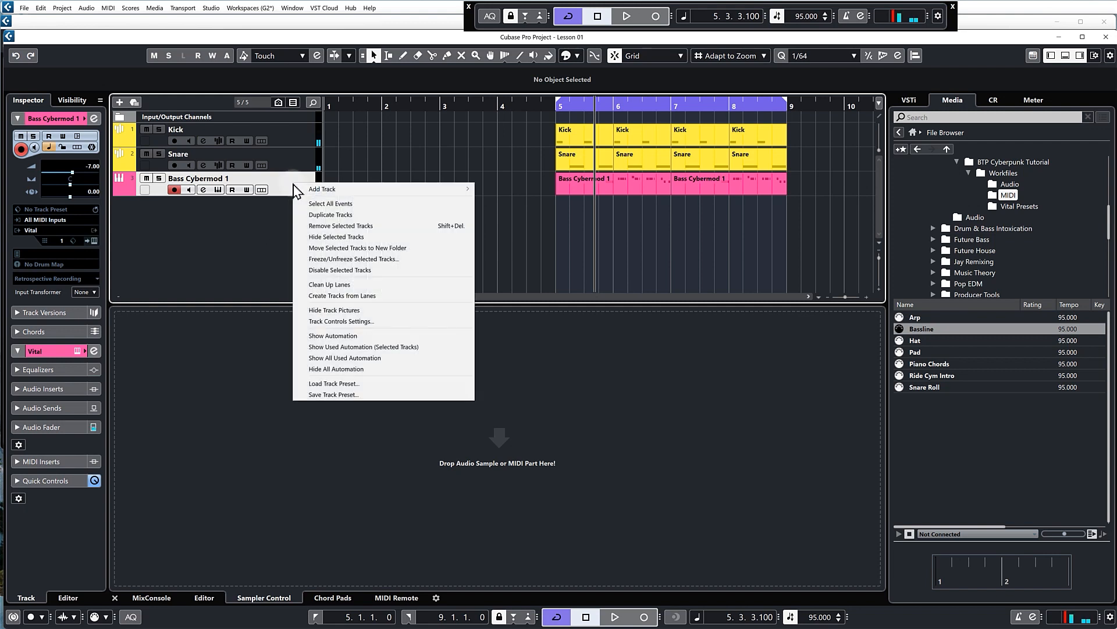
click(329, 214)
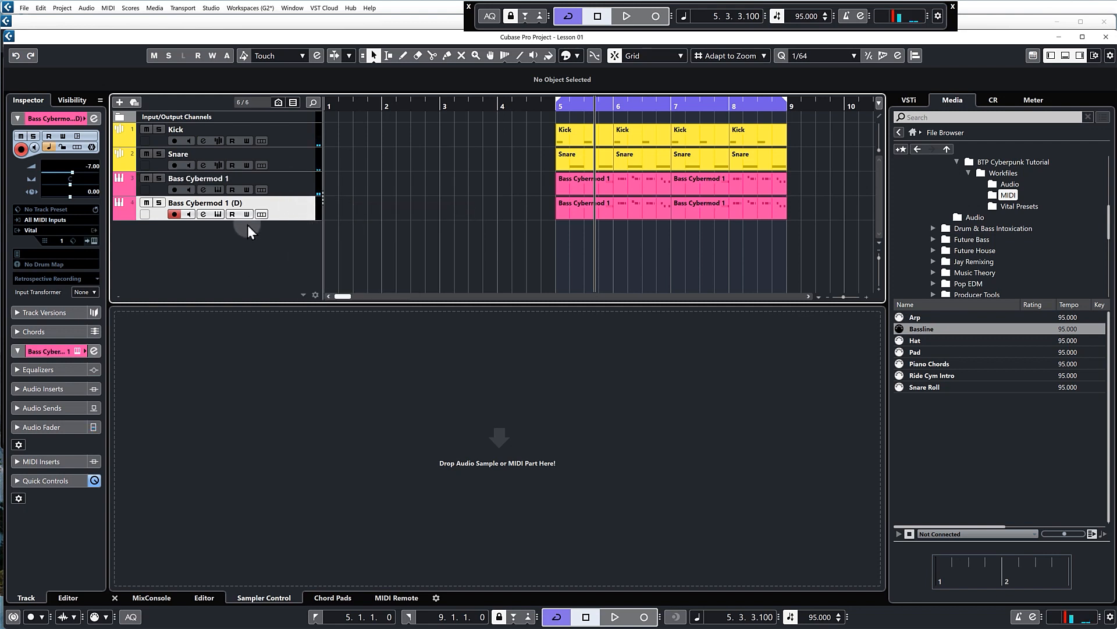
Rename the duplicated bass track as Bass Cybermod 2
double_click(209, 202)
drag(242, 203, 223, 203)
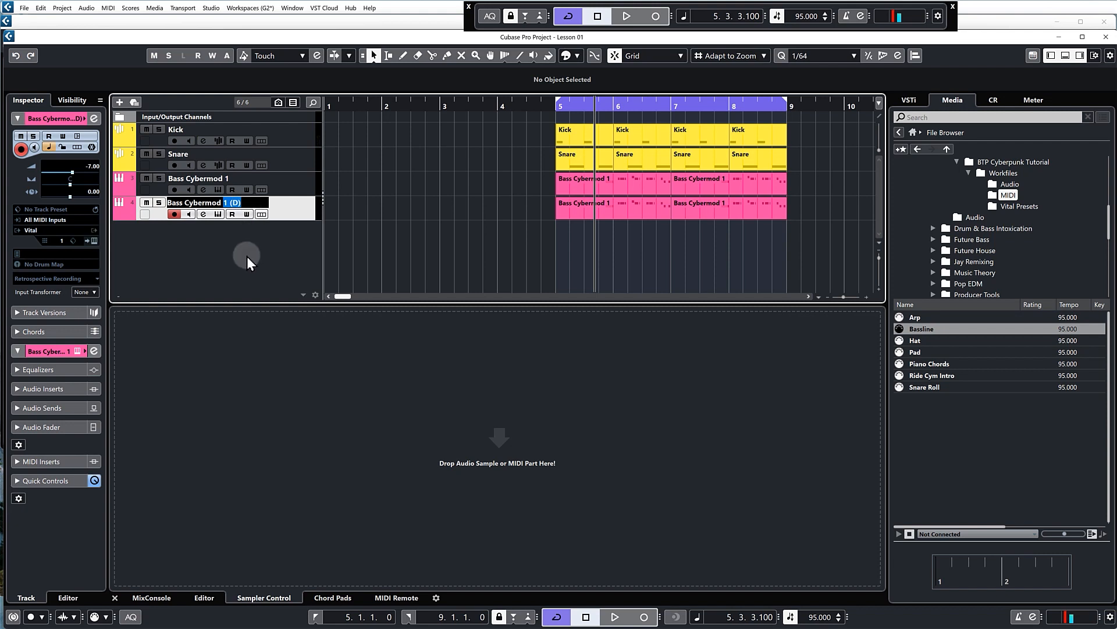
text(2)
key(Return)
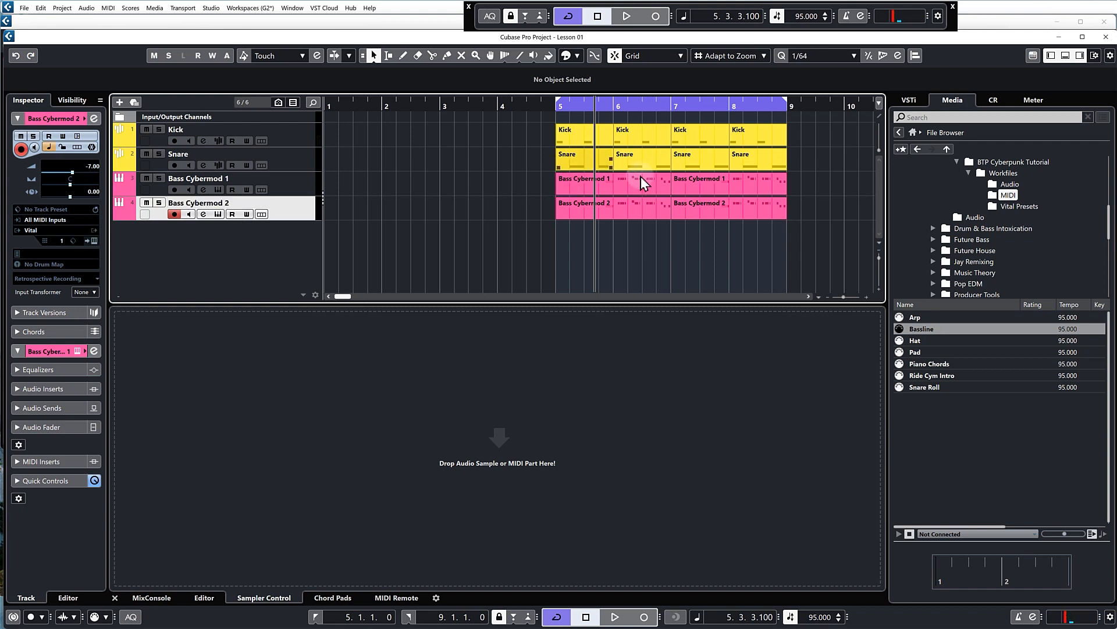
Load the external preset "BTP - Lead - Cyber Mod 2.vital" from the Vital Presets folder into the Bass Cybermod 2 instrument
click(218, 214)
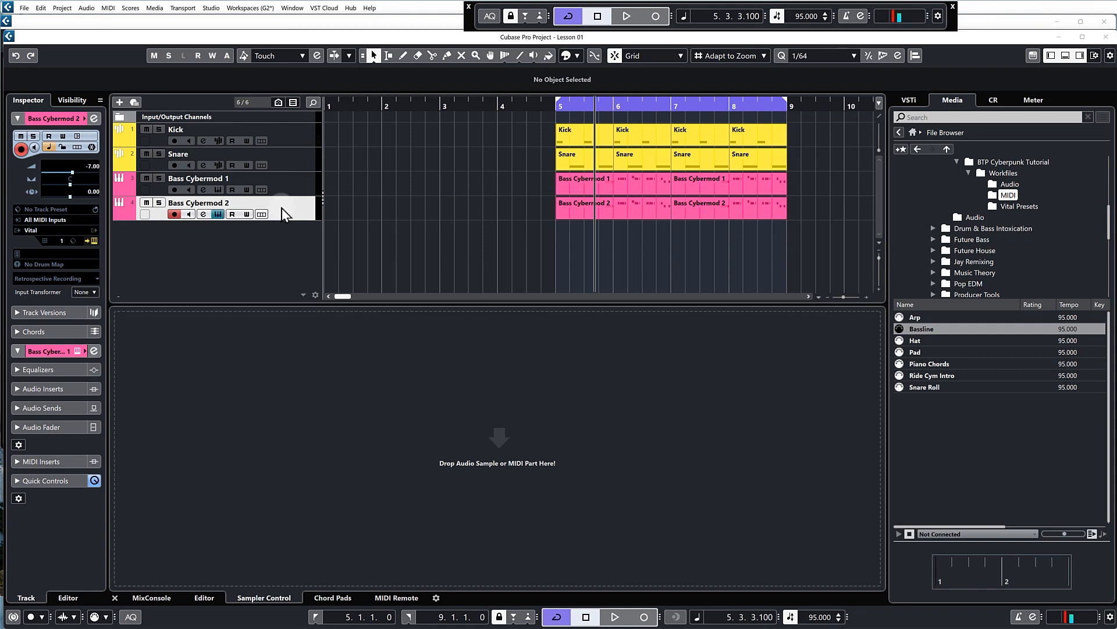
click(689, 146)
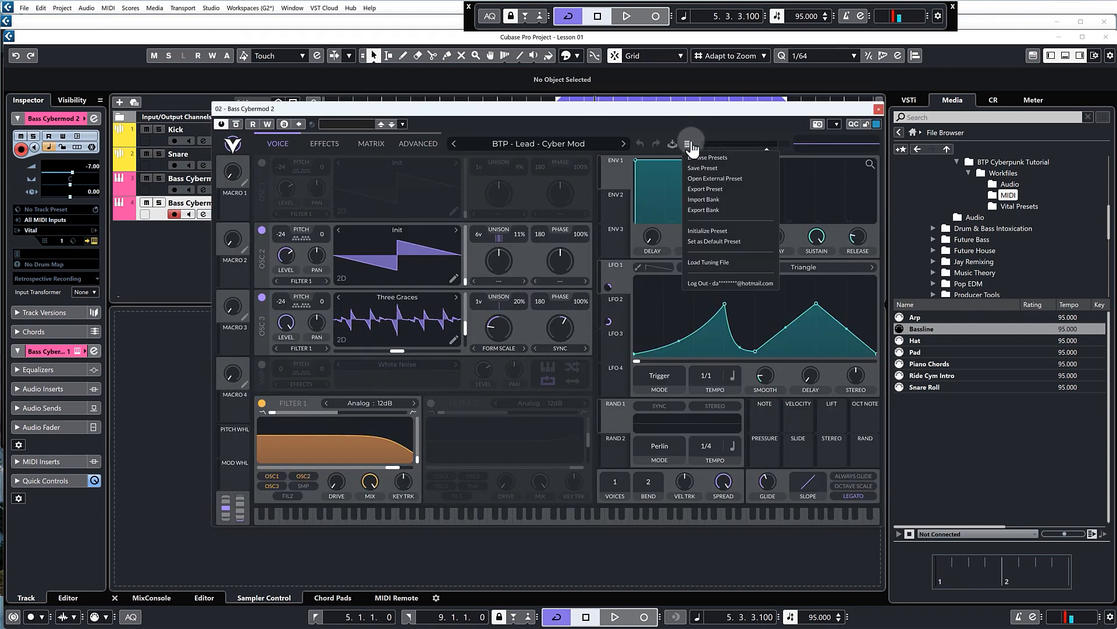
click(701, 178)
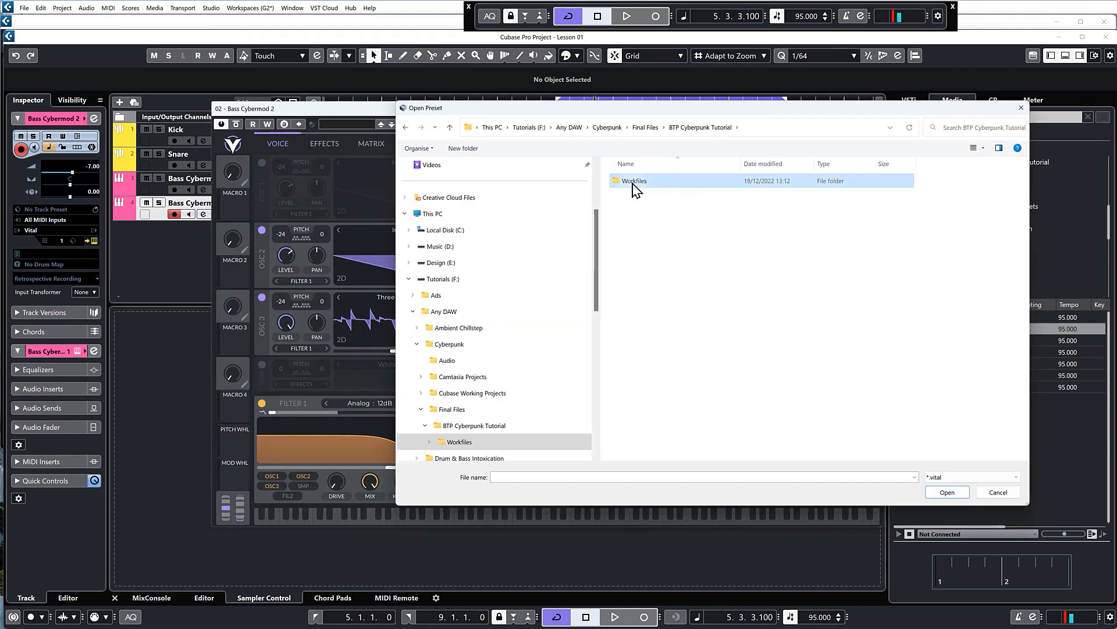
double_click(630, 183)
double_click(640, 214)
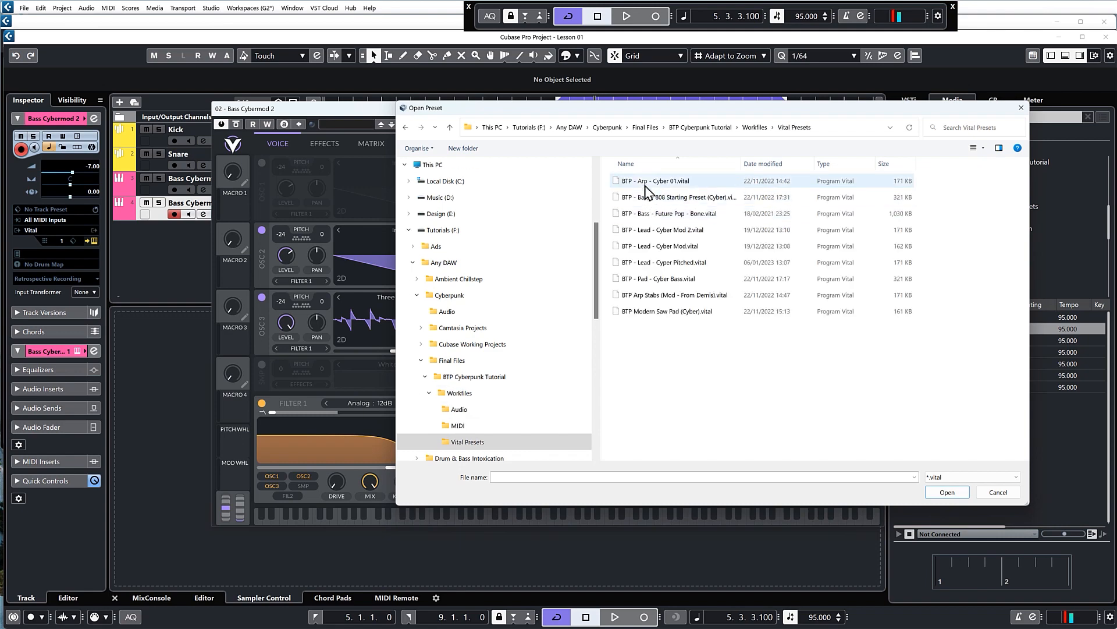
double_click(689, 231)
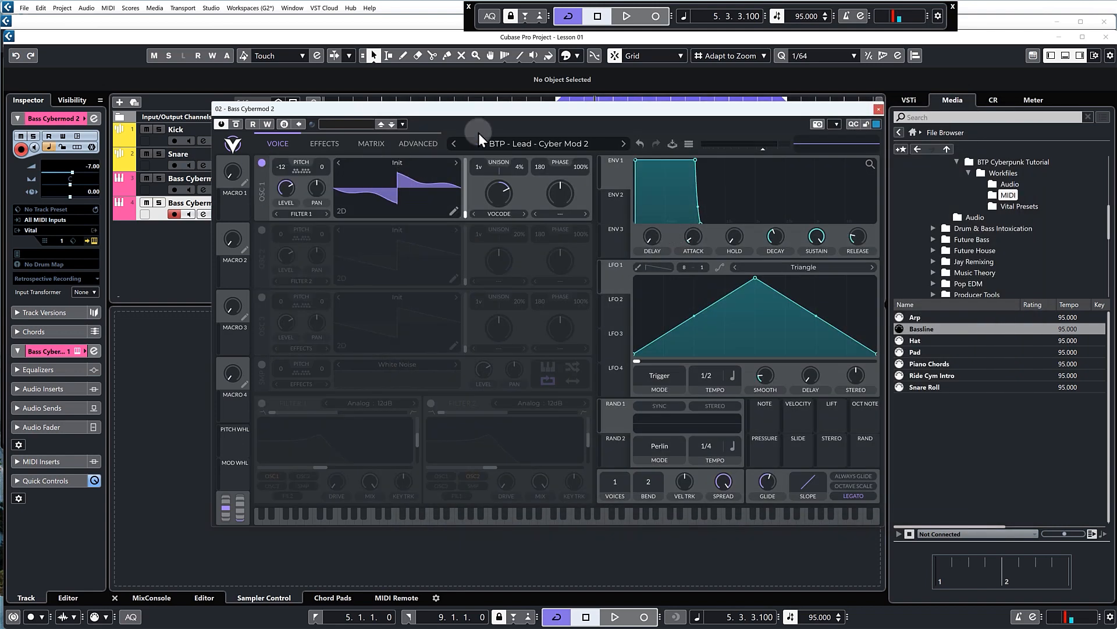
Audition the Cyber Mod 2 preset with a few notes on Vital's keyboard and close the instrument window
click(495, 515)
click(466, 517)
click(441, 516)
click(508, 513)
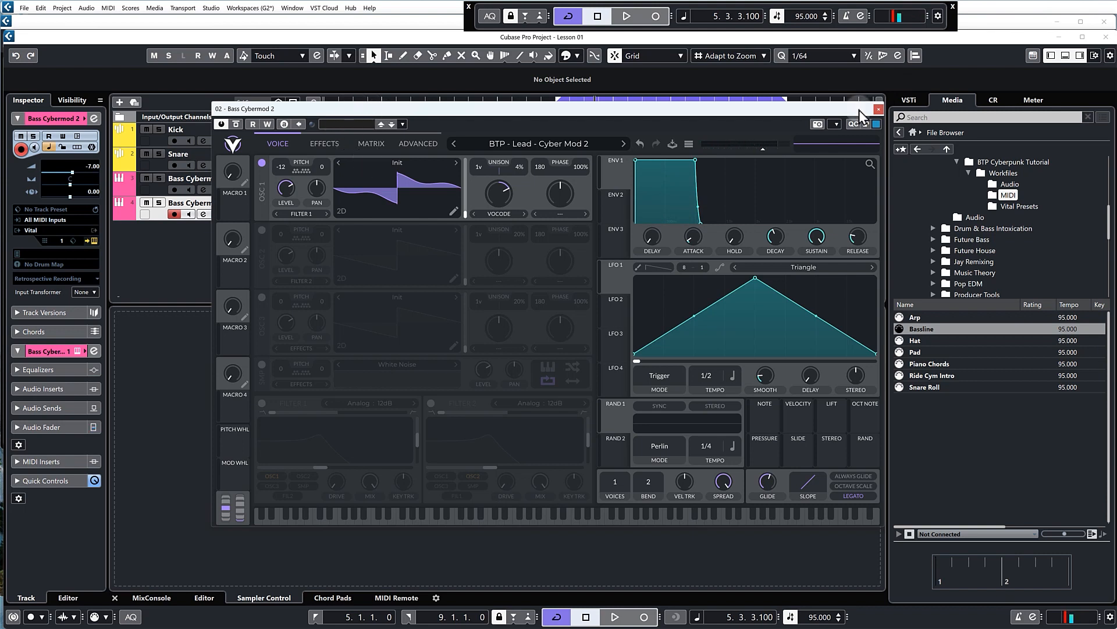
click(879, 109)
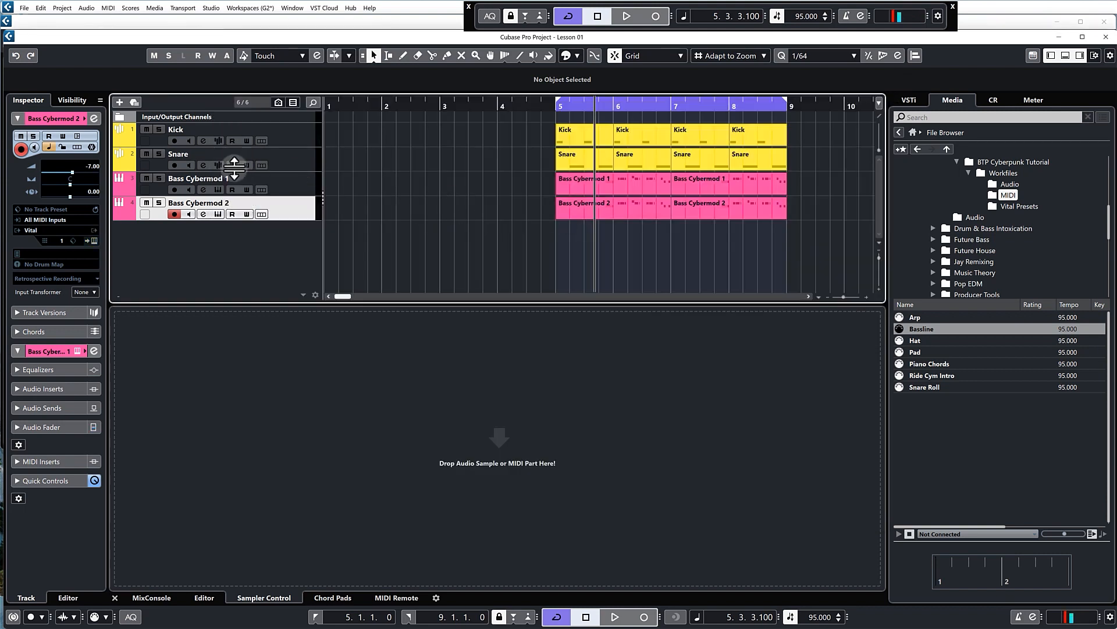
Play the arrangement from bar 5 twice to hear both bass layers with the drums
click(558, 107)
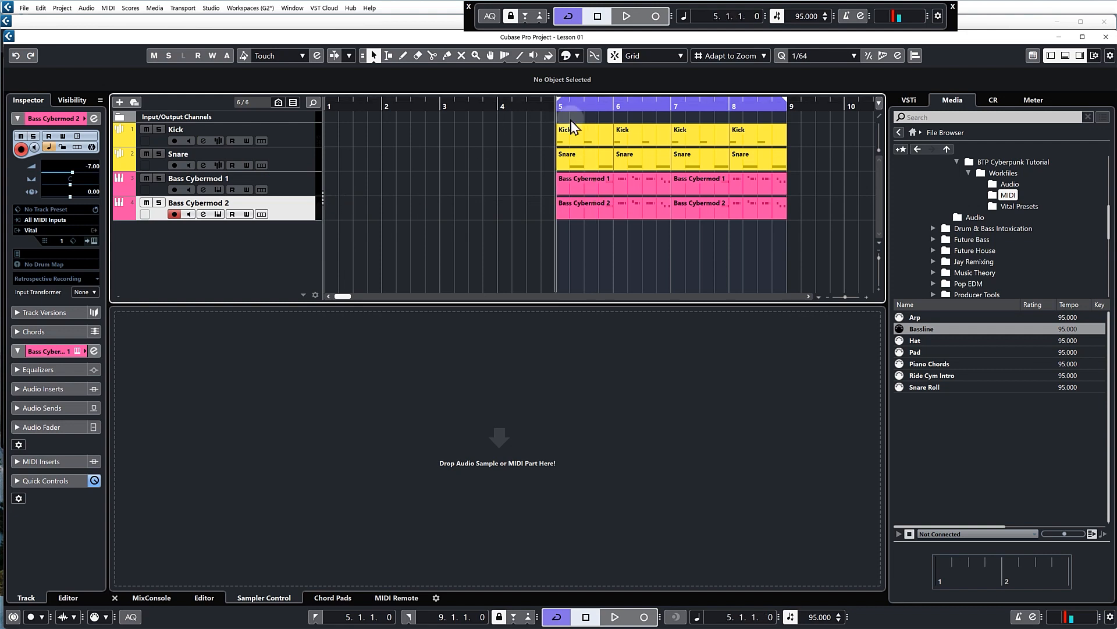
key(space)
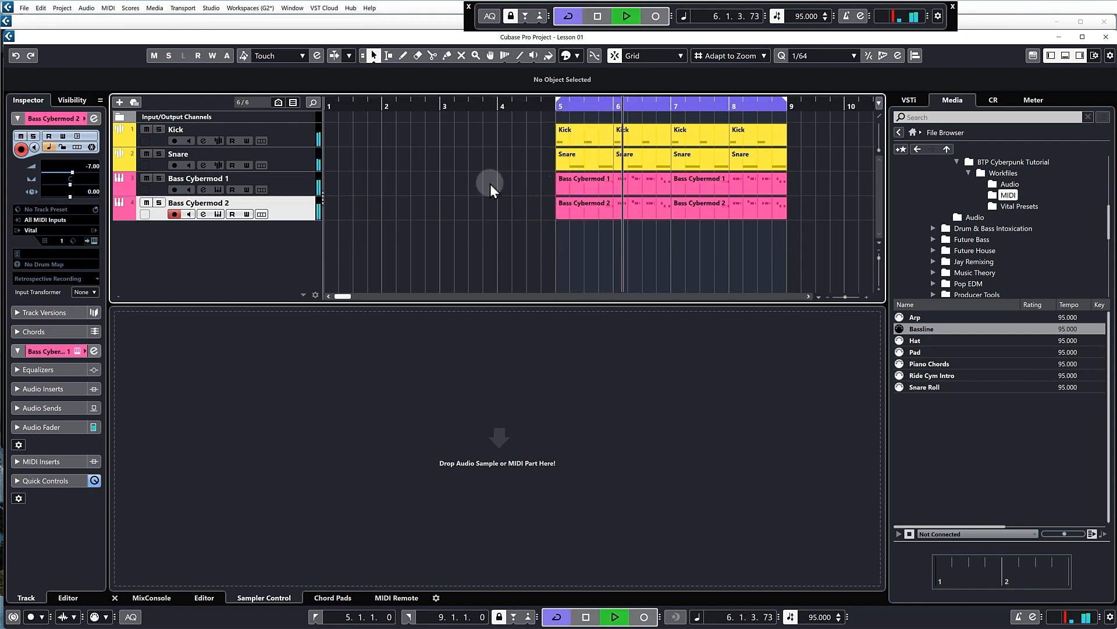
key(space)
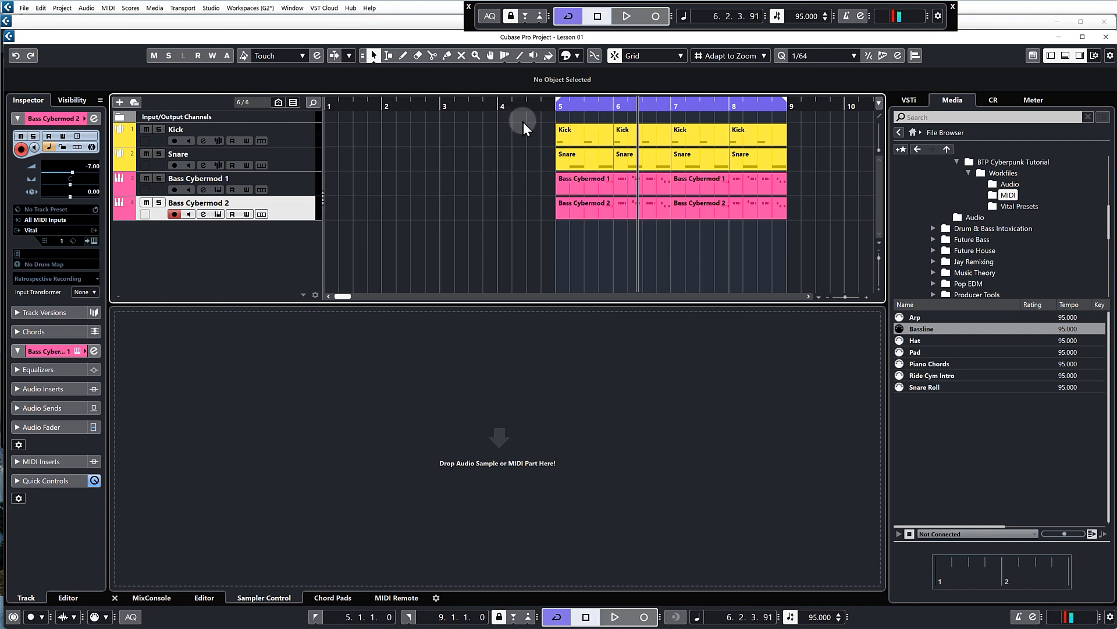
click(567, 110)
key(space)
key(space)
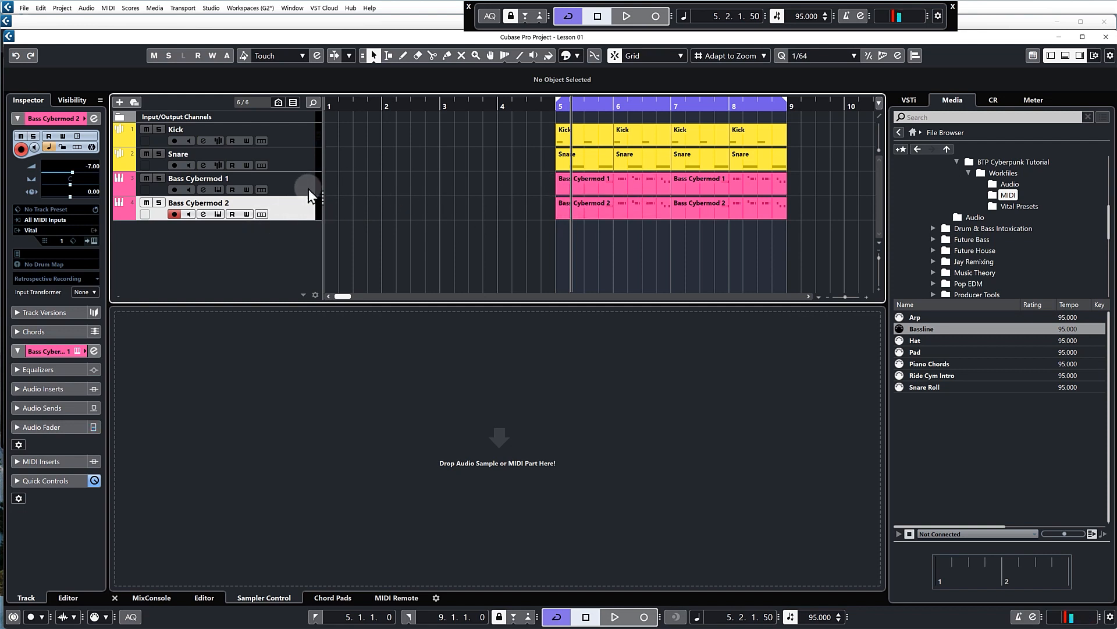
Compare the two bass layers by soloing Bass Cybermod 1 and Bass Cybermod 2 in turn during playback, leaving neither soloed
click(309, 189)
key(space)
click(158, 178)
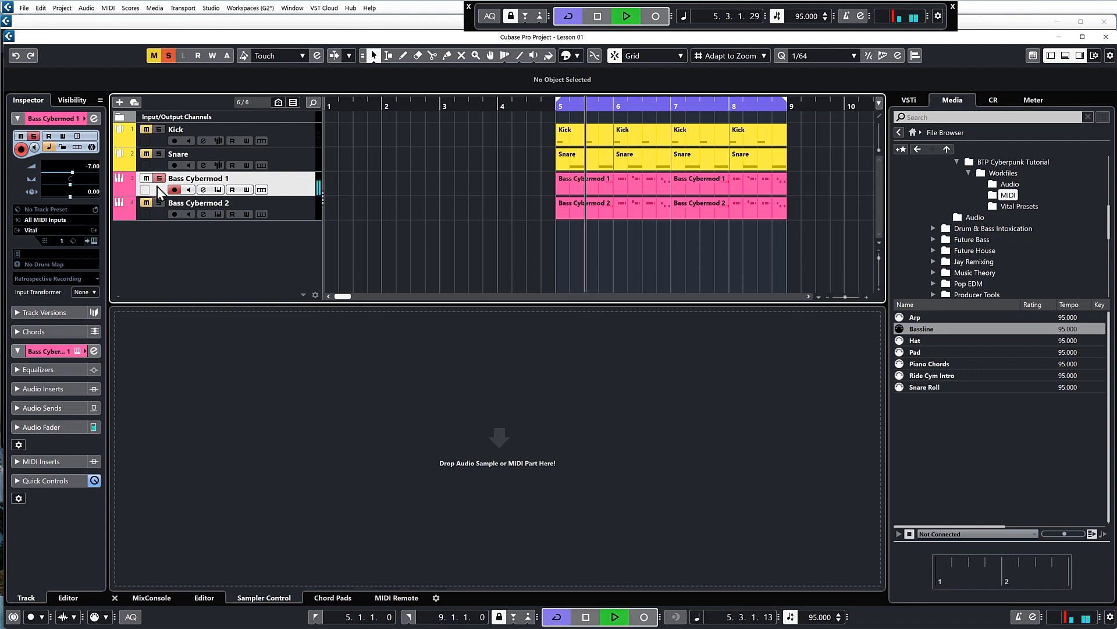
click(159, 178)
click(159, 202)
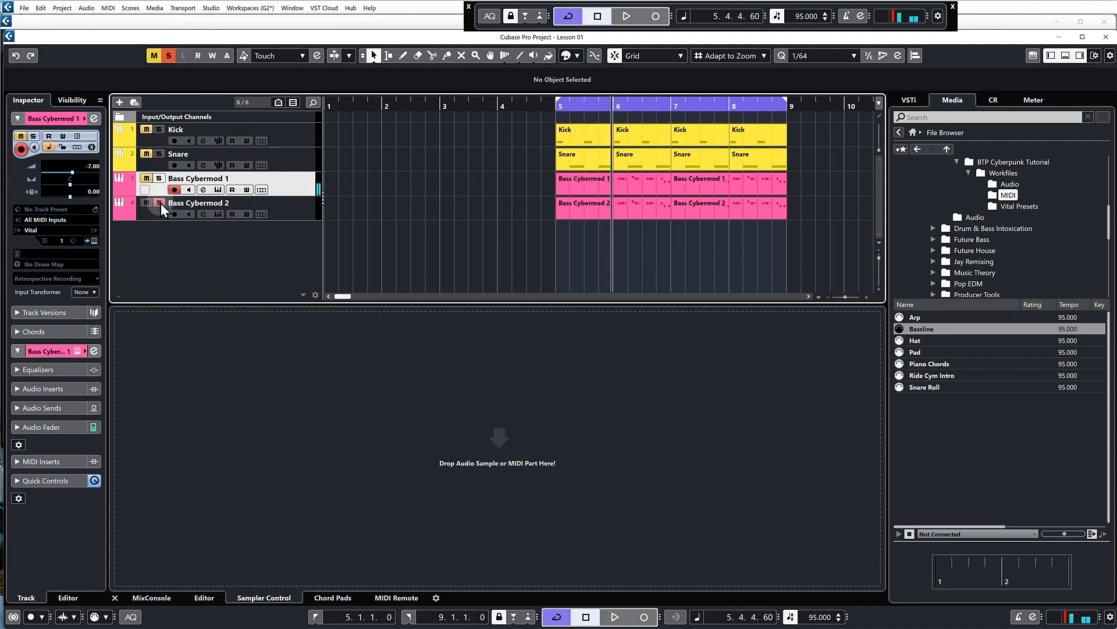
key(space)
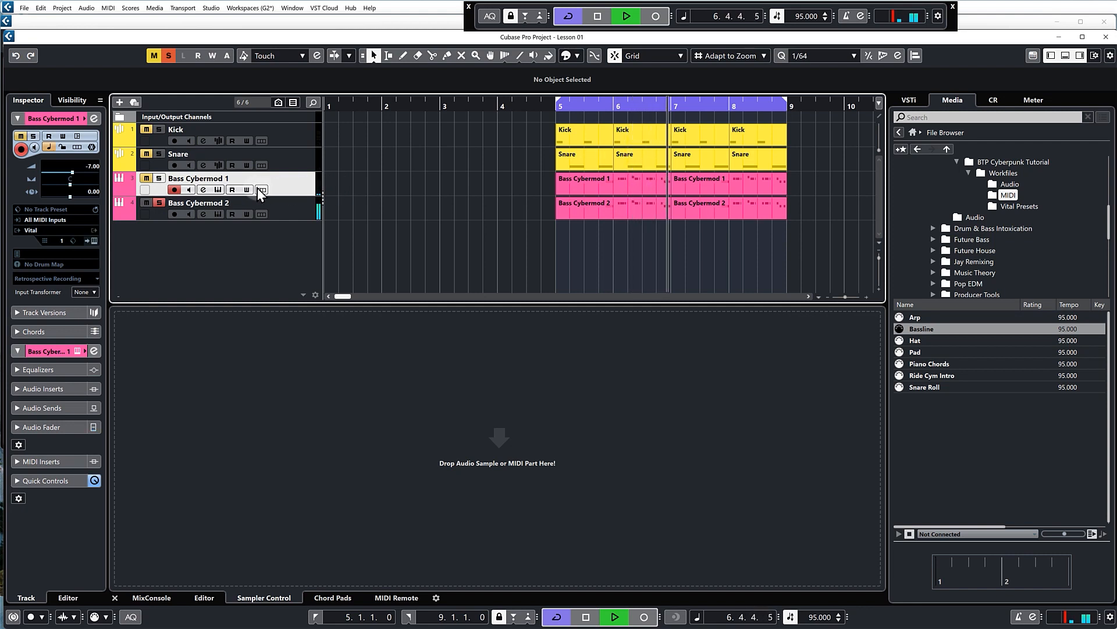
key(space)
click(159, 203)
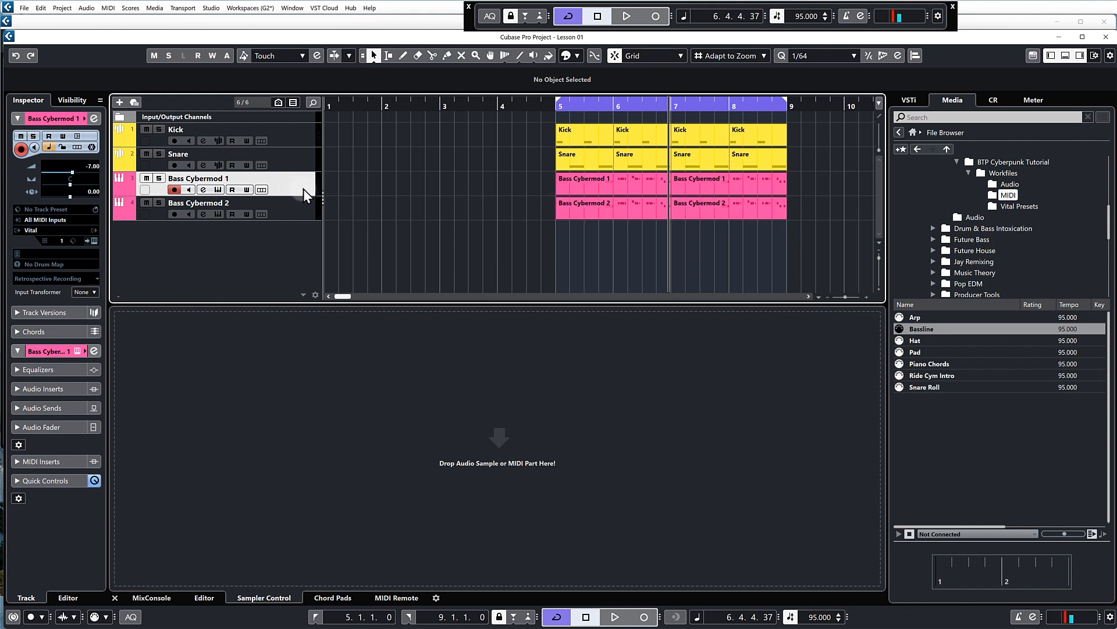
Enable the low-cut filter in Bass Cybermod 1's channel settings with a slope of 48 at about 155.9 Hz
click(203, 191)
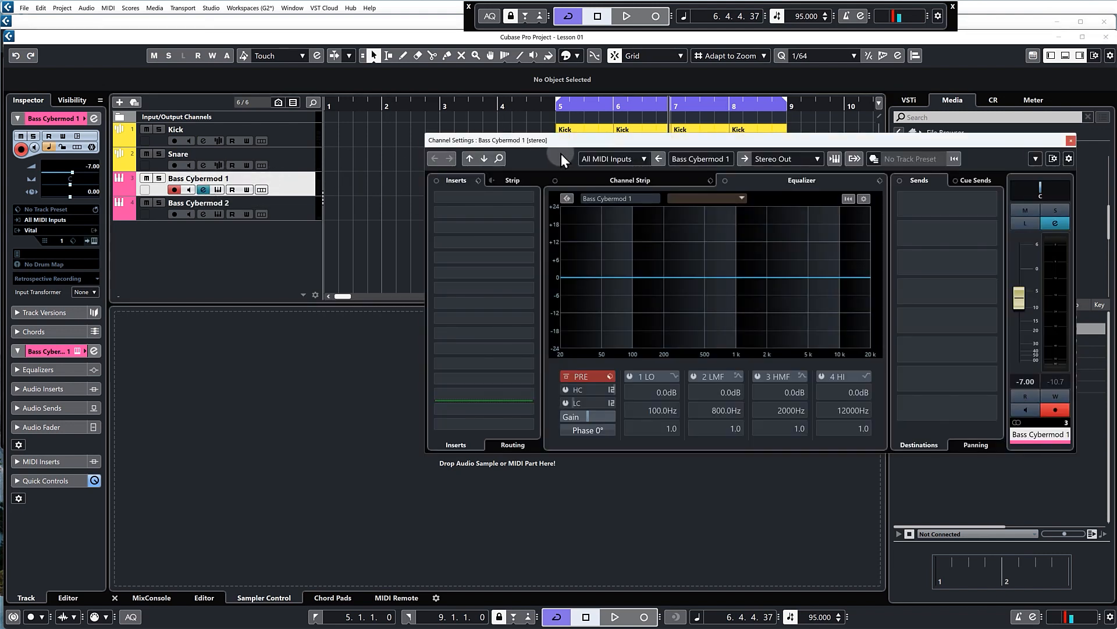
drag(594, 140, 597, 140)
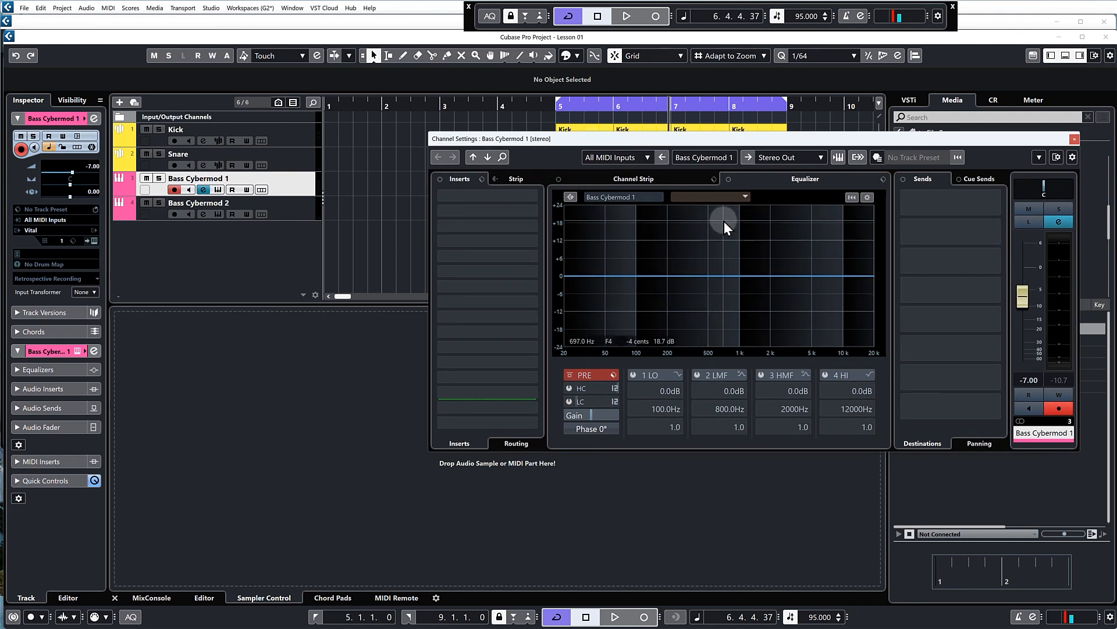
drag(708, 142, 710, 245)
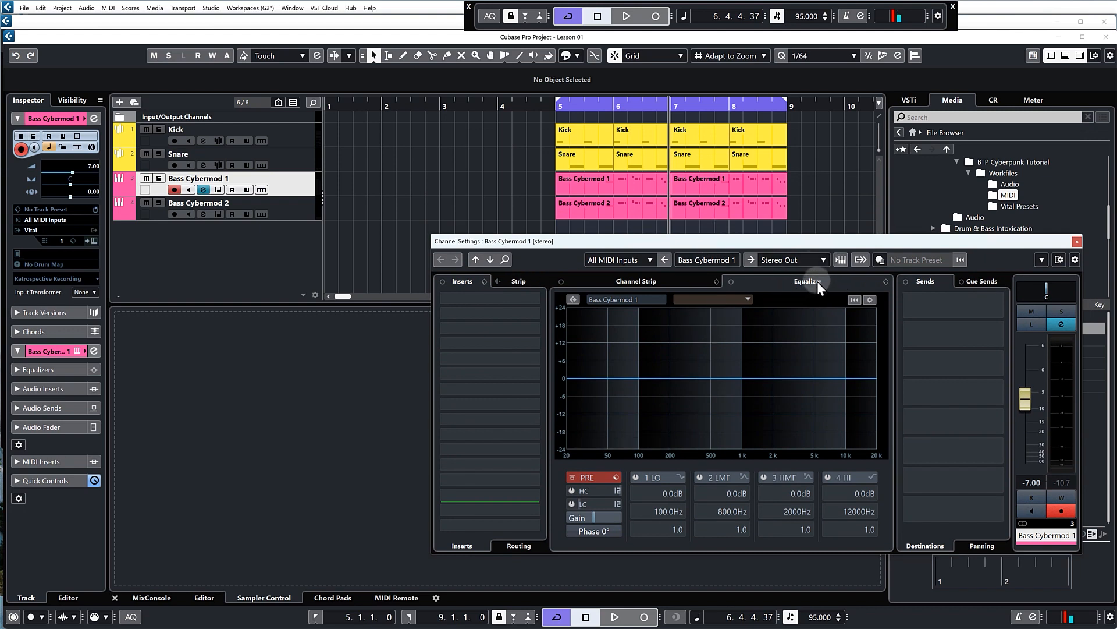
click(572, 505)
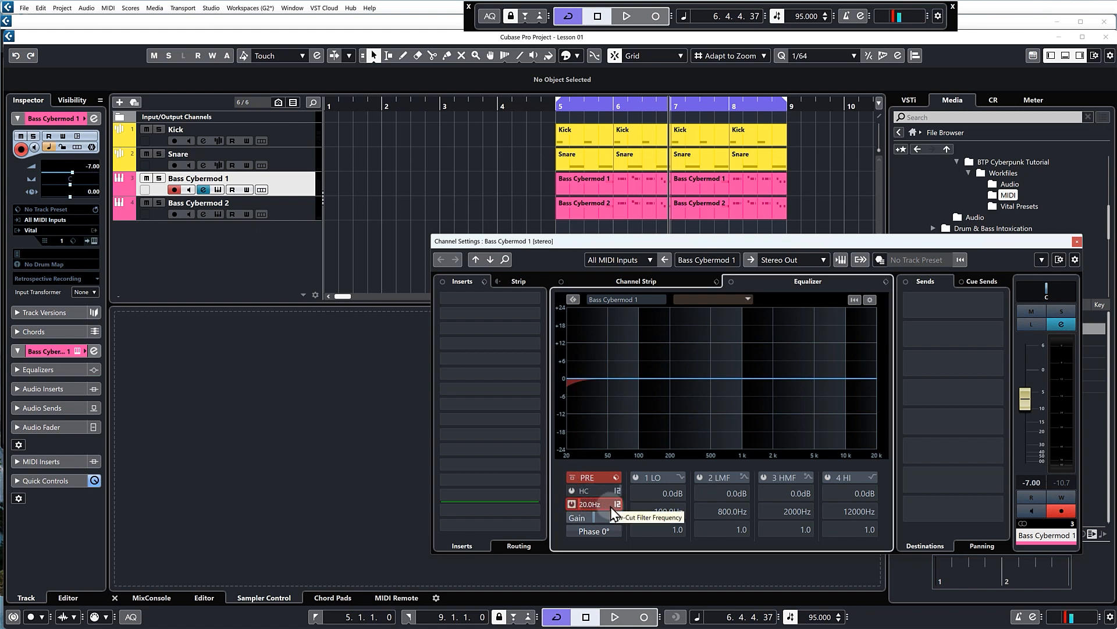
click(617, 504)
click(643, 553)
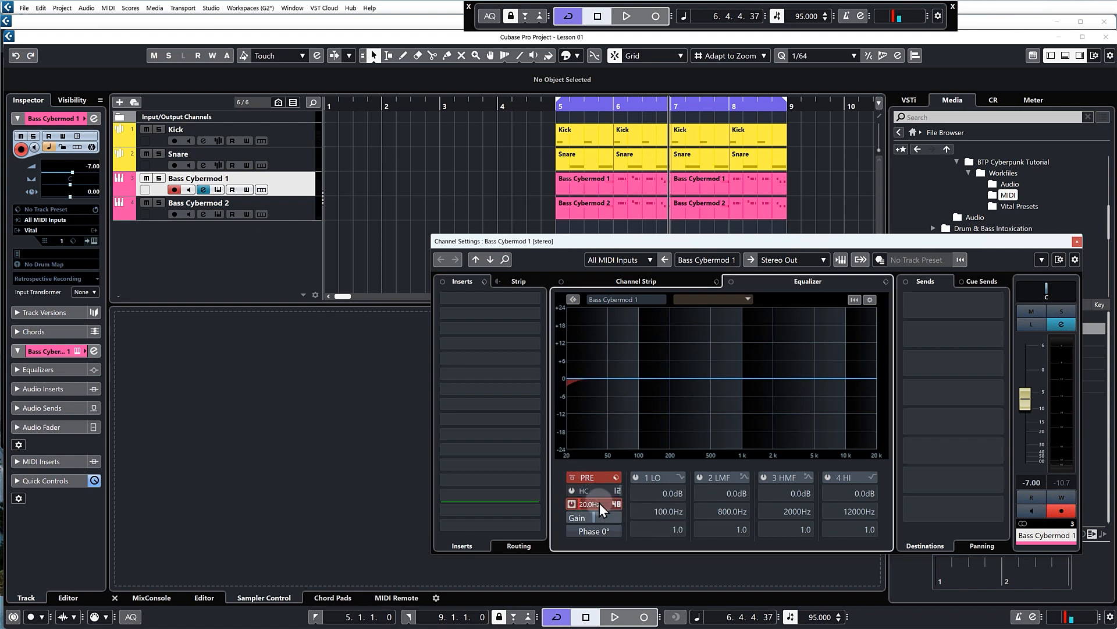
drag(602, 504, 599, 387)
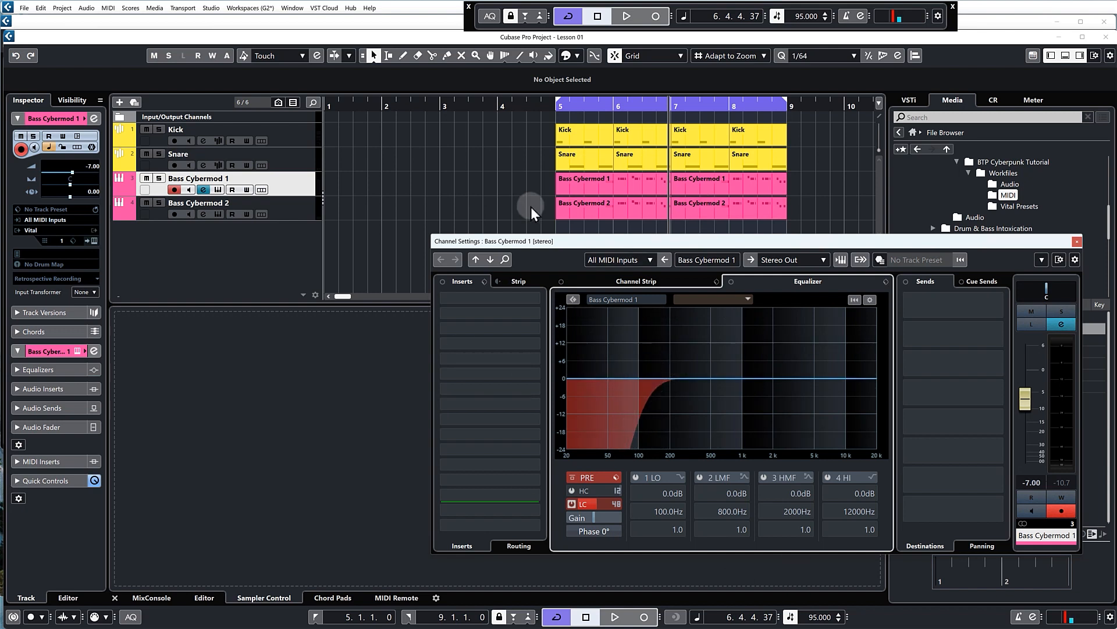
Solo Bass Cybermod 1 and compare its sound during playback with the low-cut filter bypassed and re-enabled
click(159, 178)
key(space)
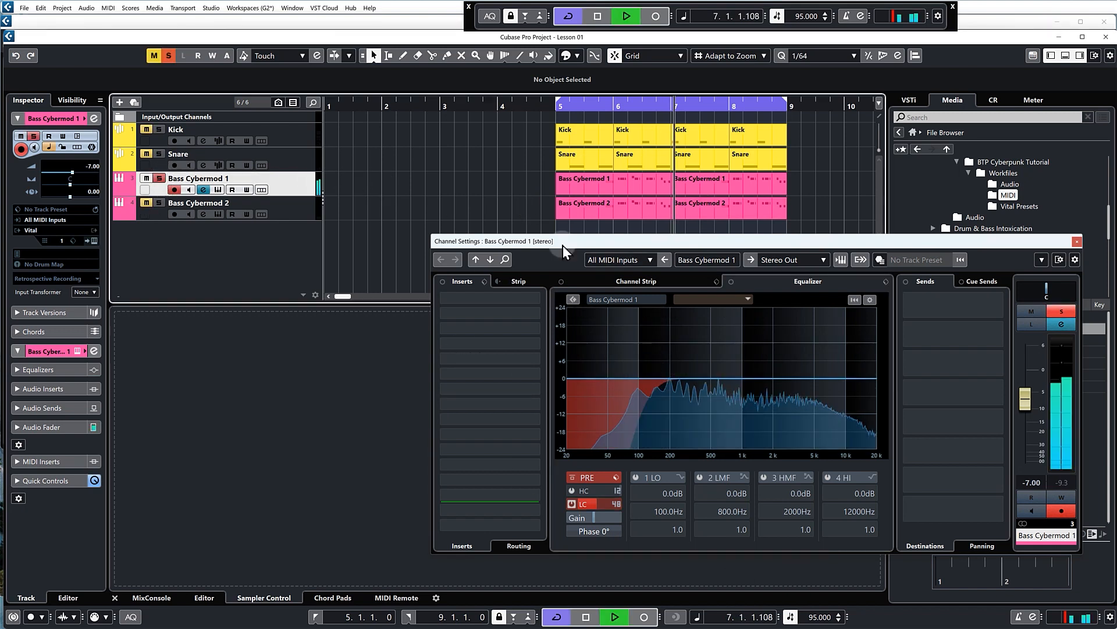
click(572, 509)
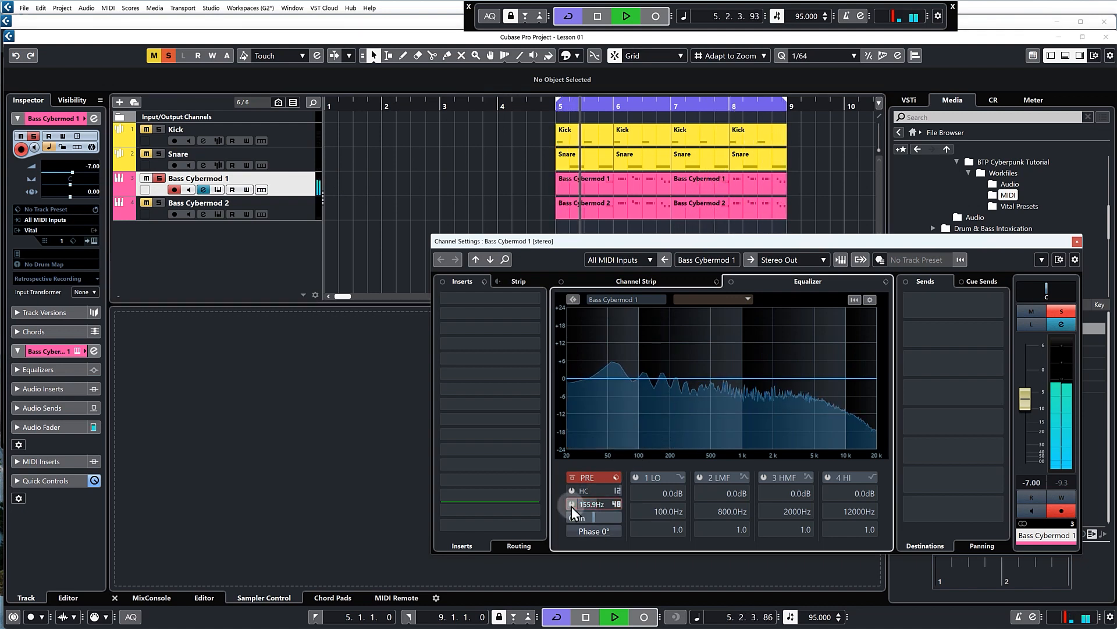
click(571, 506)
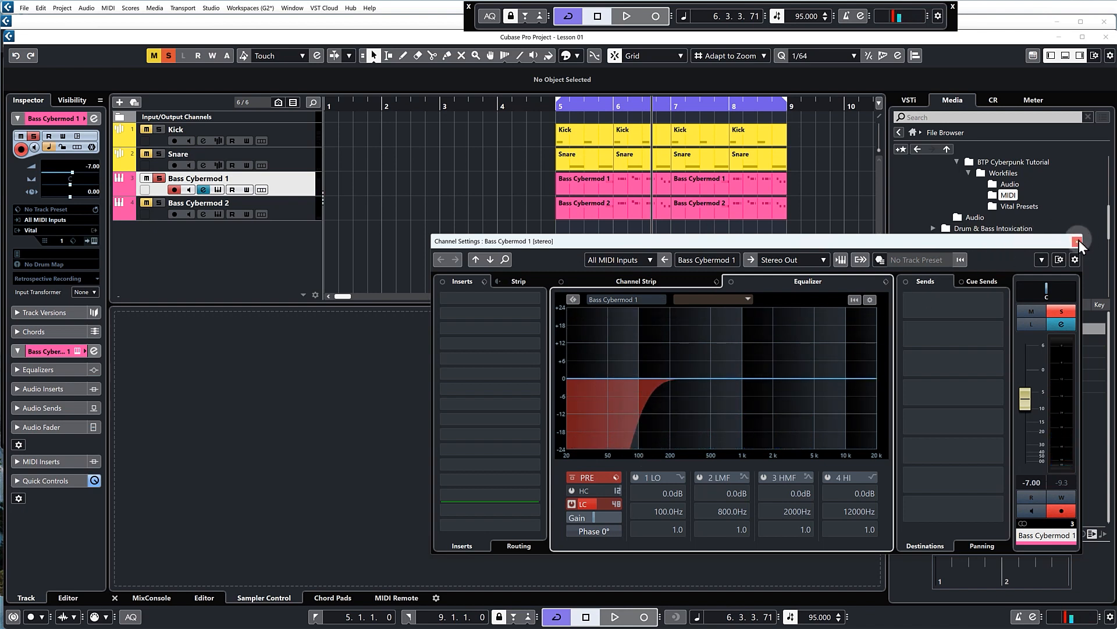
Solo Bass Cybermod 2 instead of Bass Cybermod 1 and enable its low-cut filter with a slope of 48 at about 157.9 Hz
click(296, 212)
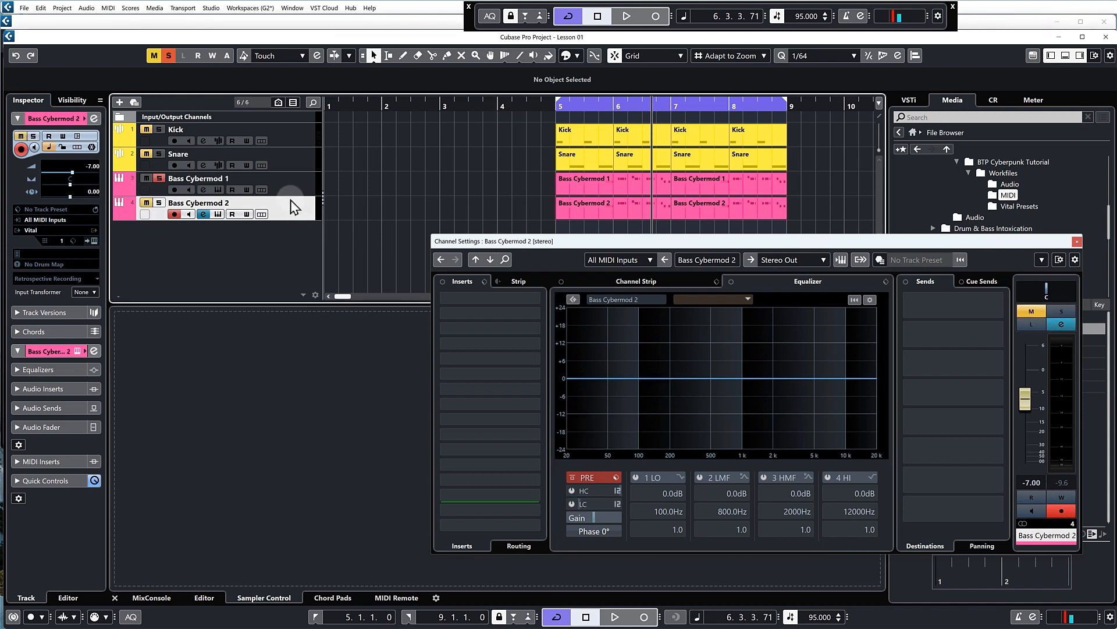
click(159, 178)
click(159, 202)
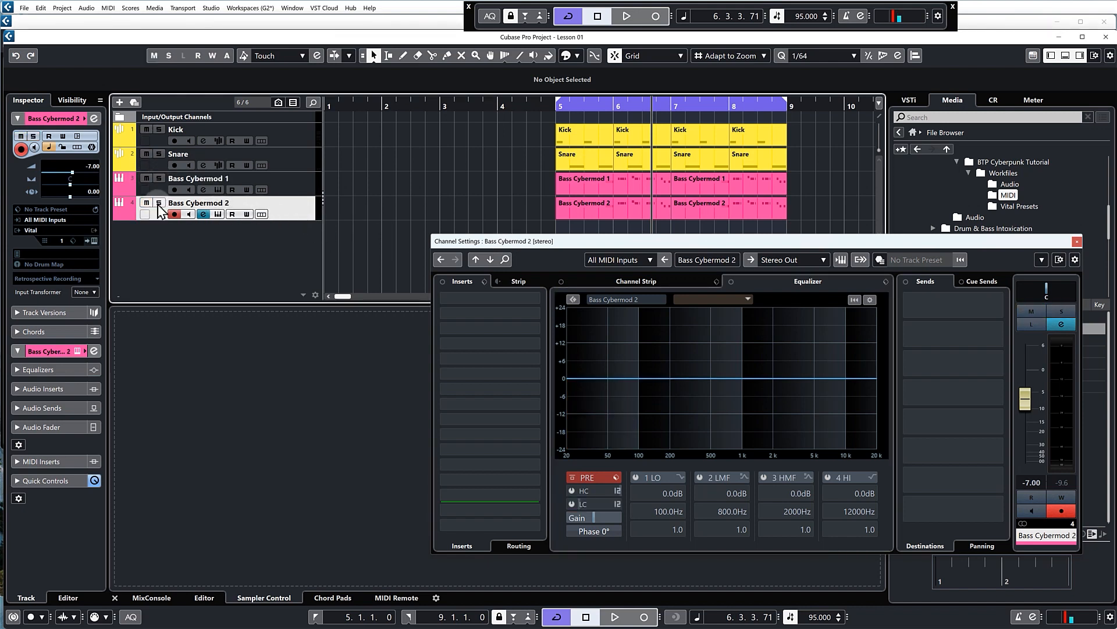
click(619, 505)
click(646, 552)
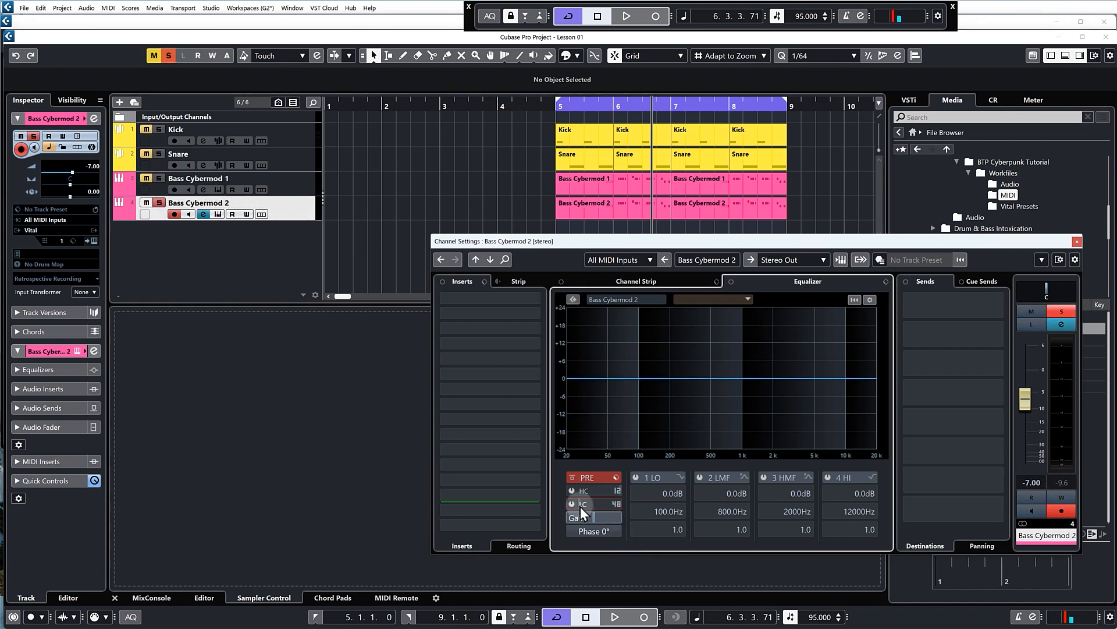
click(572, 503)
drag(568, 379, 635, 394)
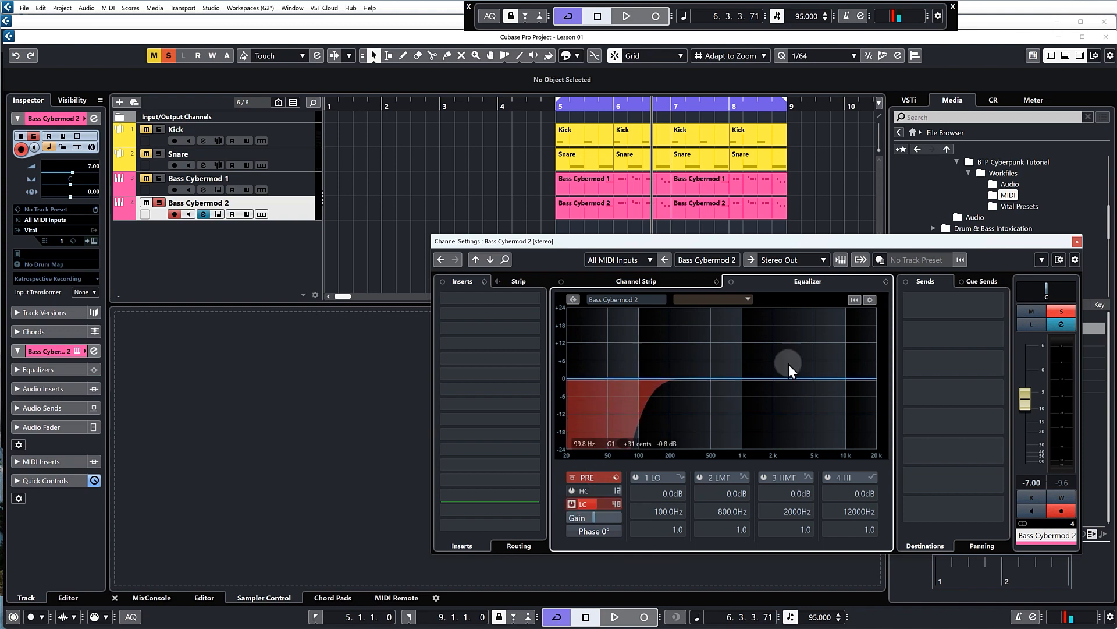
Play the soloed Bass Cybermod 2 and compare its sound with the low-cut filter bypassed and re-enabled
key(space)
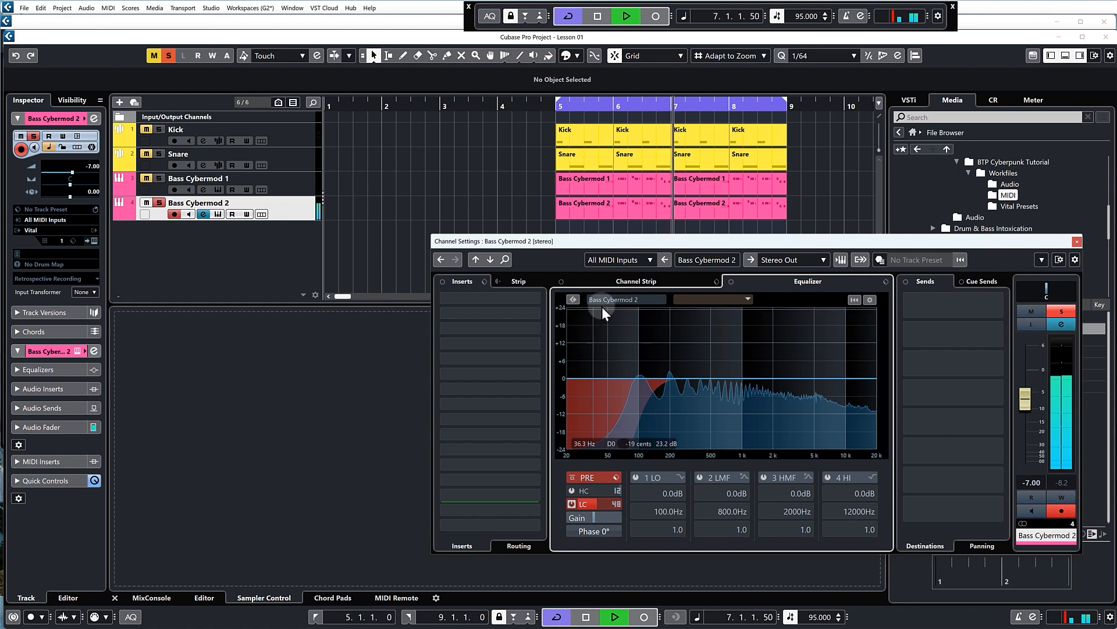
click(572, 504)
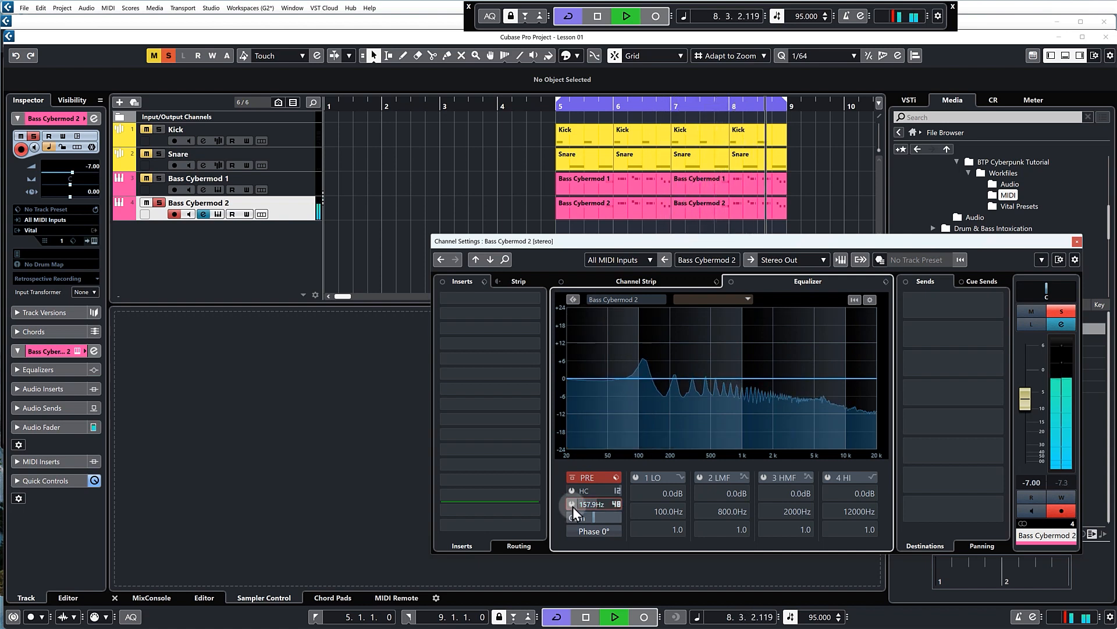
click(572, 504)
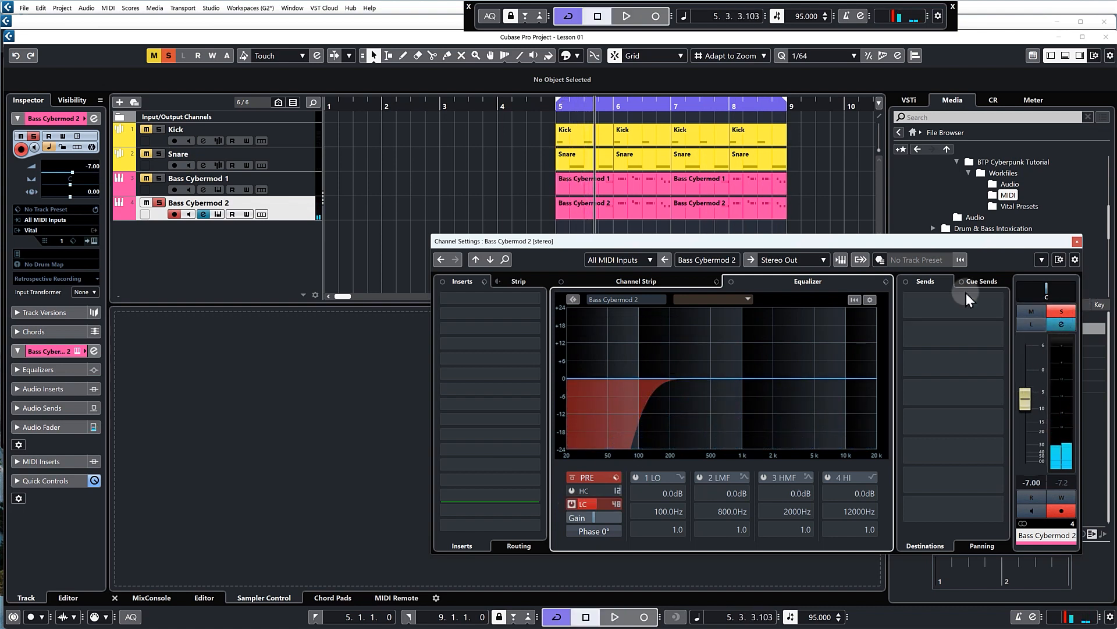
Unsolo Bass Cybermod 2 and lower its volume to -11.7 while playing the full mix from bar 5, closing its channel settings
drag(1026, 410, 1025, 423)
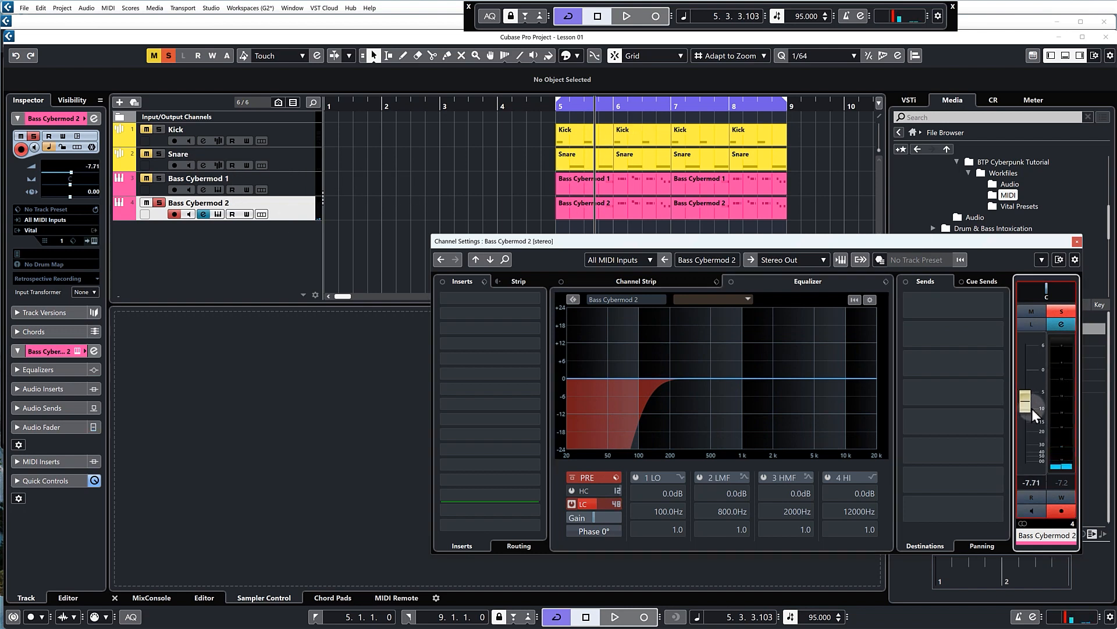
click(159, 203)
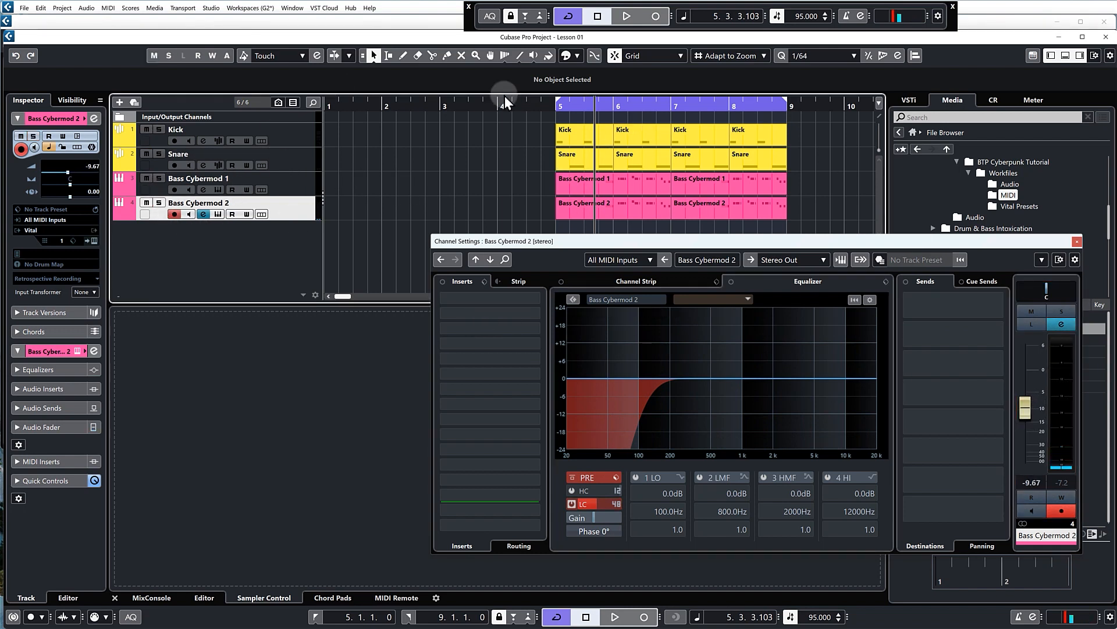
click(560, 106)
key(space)
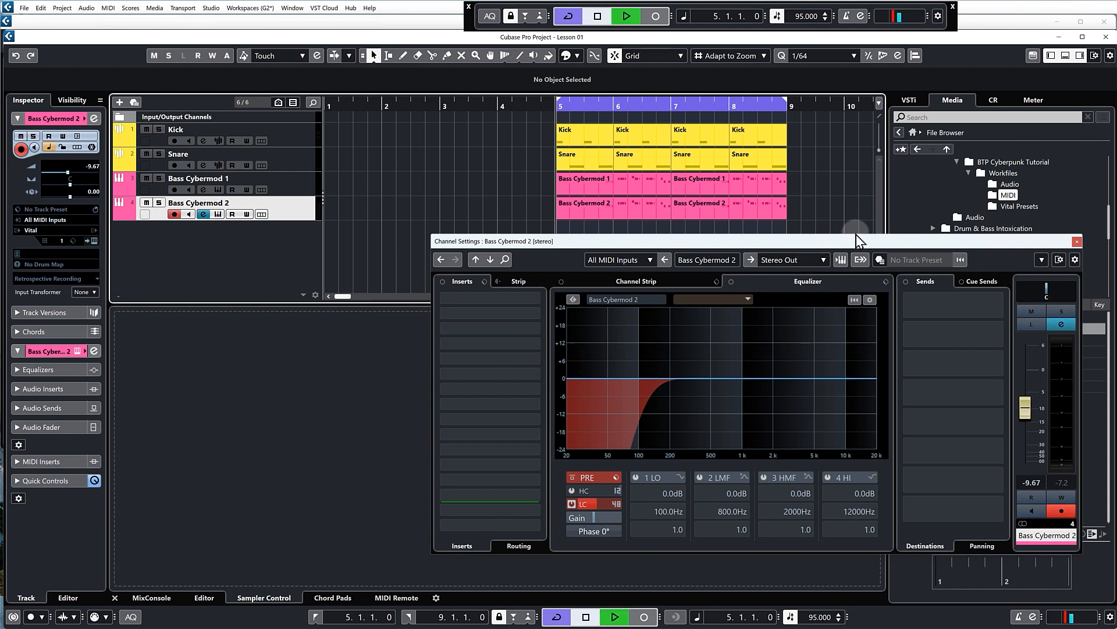
mouse_move(1027, 409)
mouse_down()
mouse_move(1029, 465)
mouse_move(1036, 429)
mouse_up()
drag(1037, 424, 1038, 422)
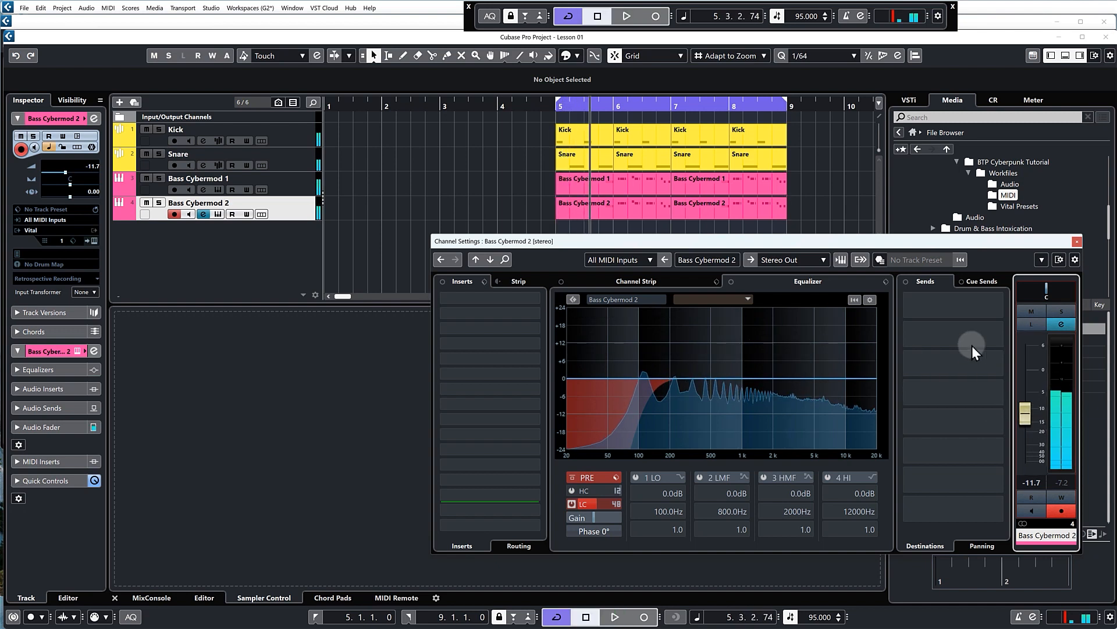
click(1077, 243)
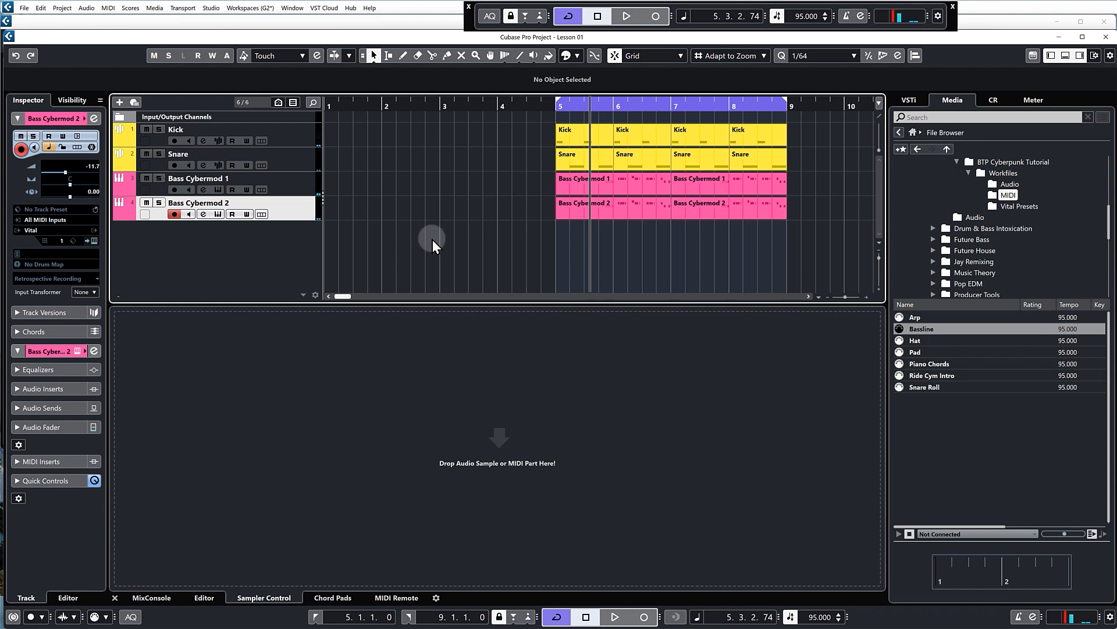
Add one Vital instrument track routed to Stereo Out below the existing bass tracks
right_click(267, 231)
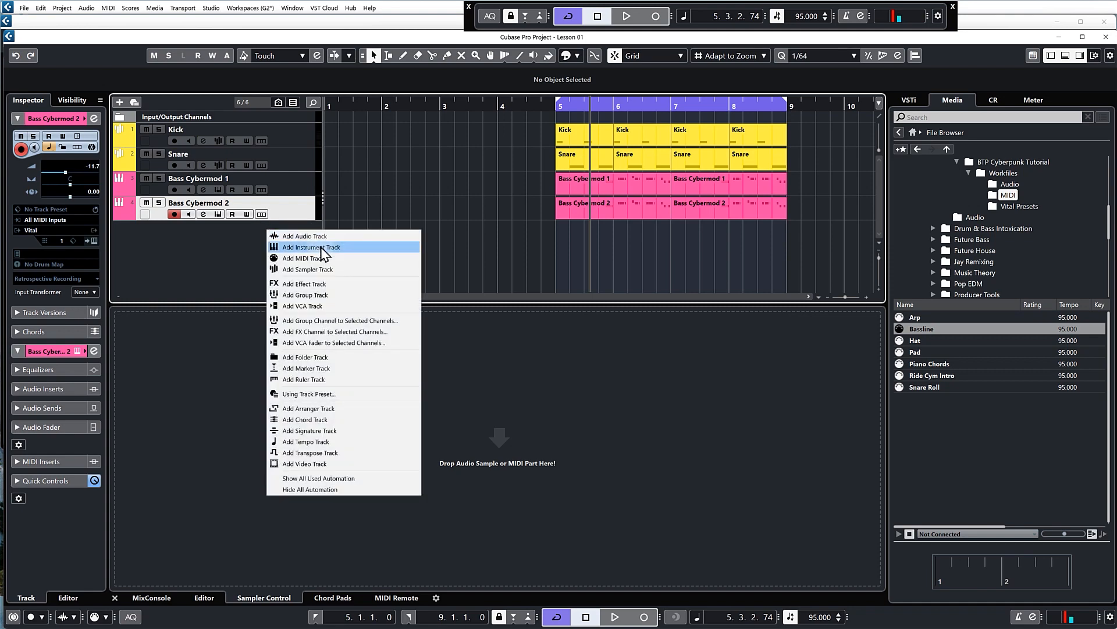
click(321, 250)
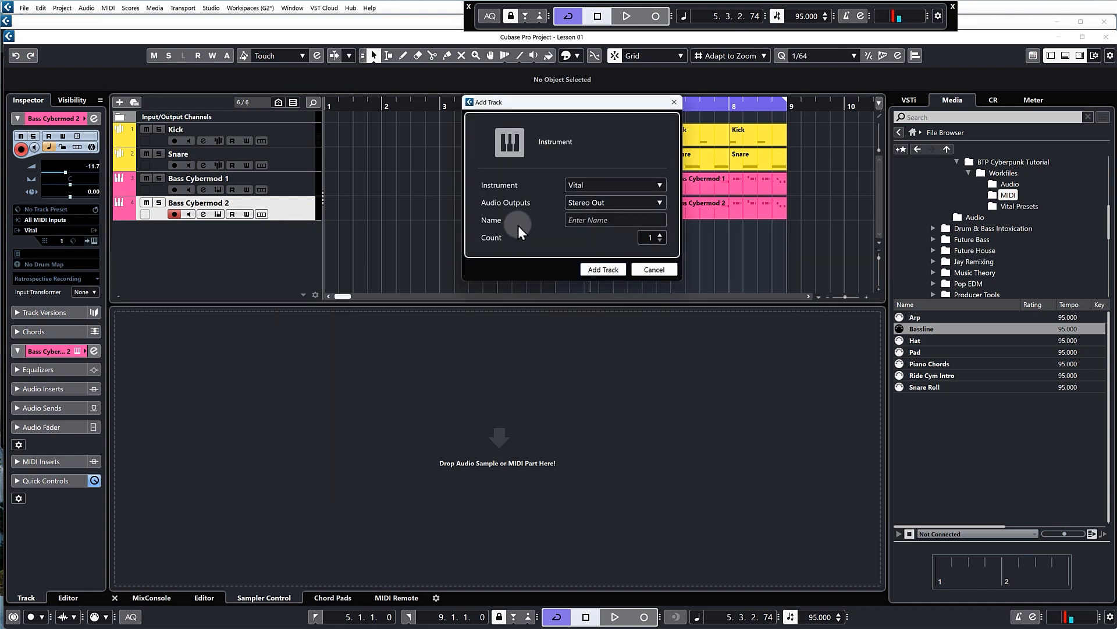
click(603, 270)
Load BTP - Bass - 808 Starting Preset (Cyber) from Workfiles > Vital Presets into the new Vital instance, audition it and close the plug-in
click(699, 133)
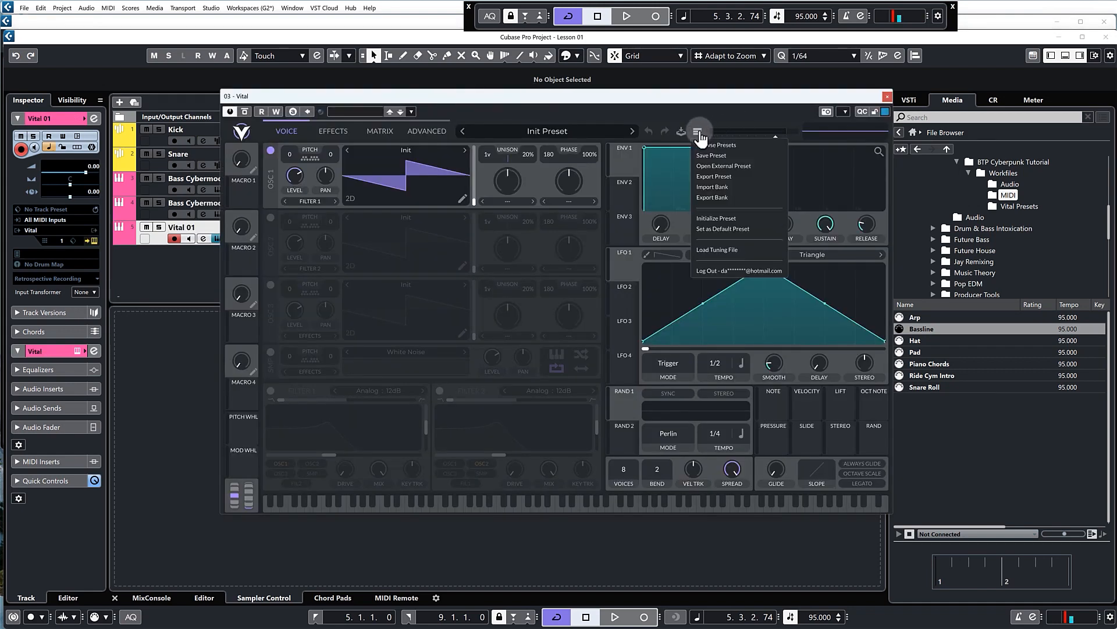
click(714, 171)
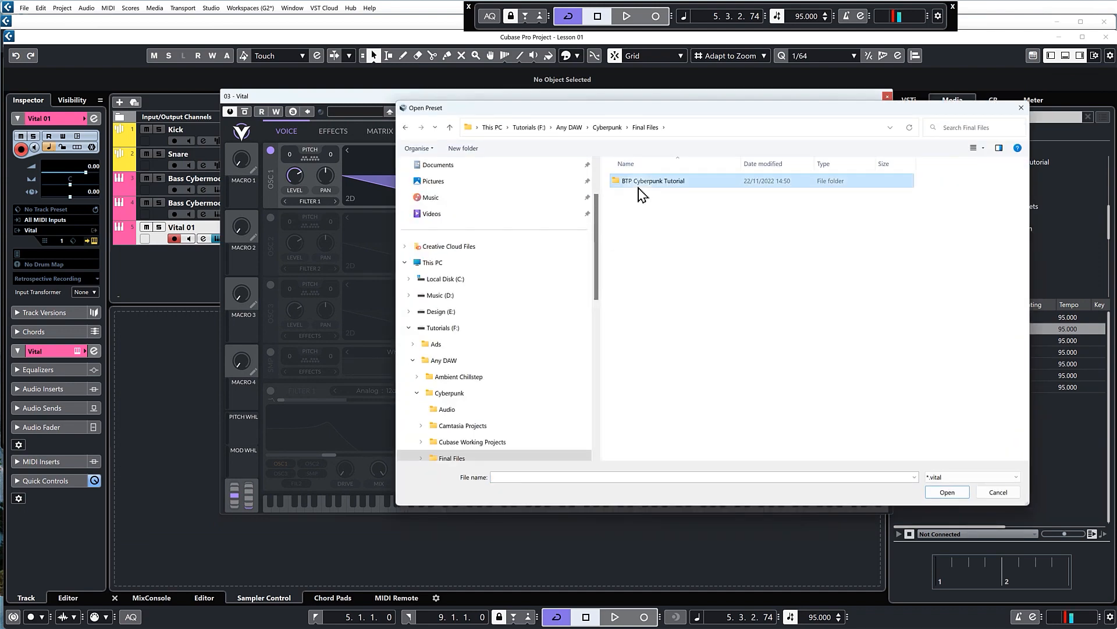
double_click(638, 188)
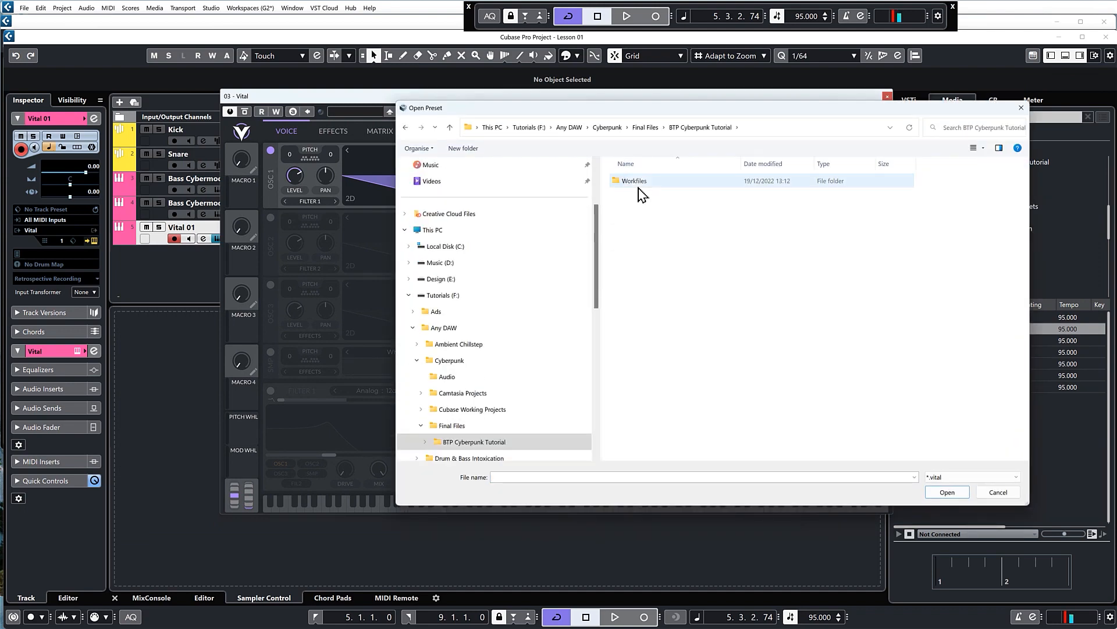
double_click(638, 185)
double_click(637, 216)
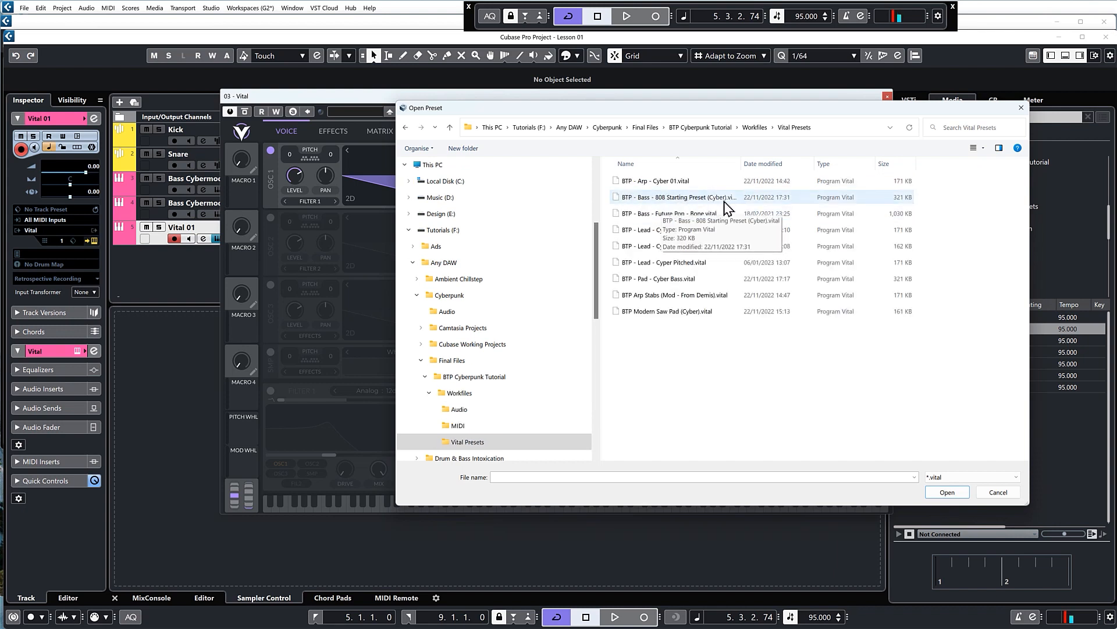
double_click(675, 197)
click(475, 506)
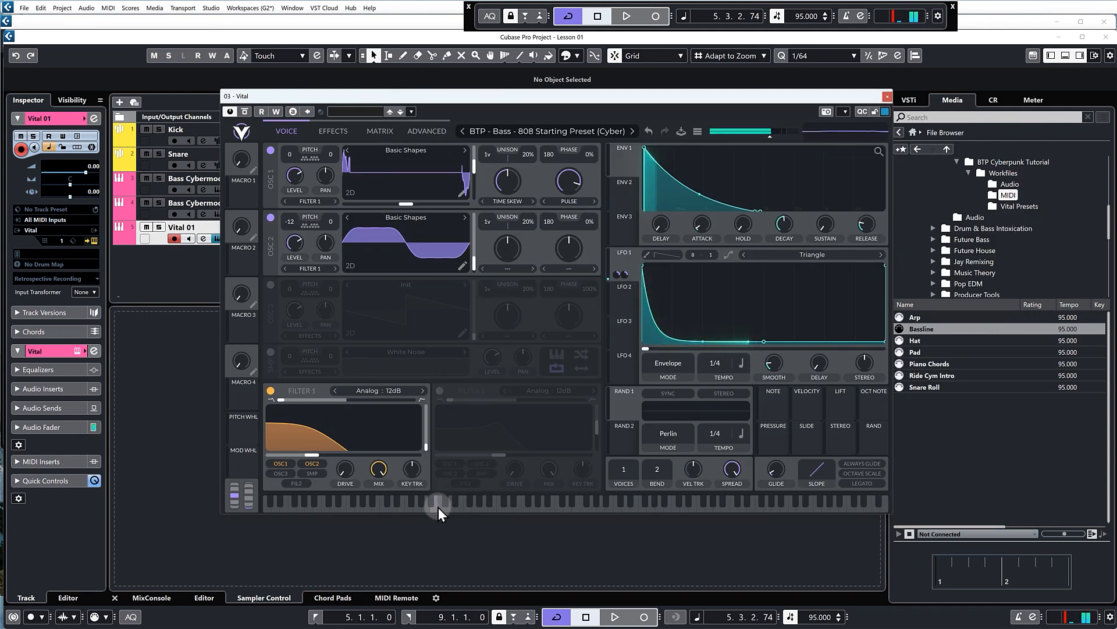
click(474, 506)
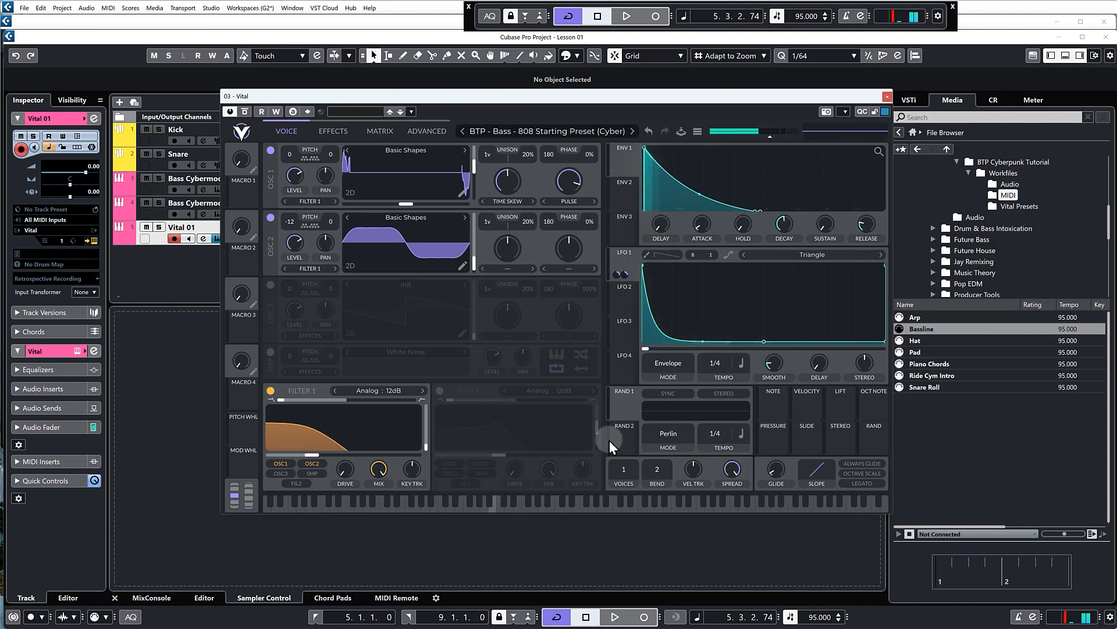
click(887, 97)
Copy both Bass Cybermod 2 parts onto the Vital 01 track directly below, starting at bar 5
drag(515, 201, 693, 230)
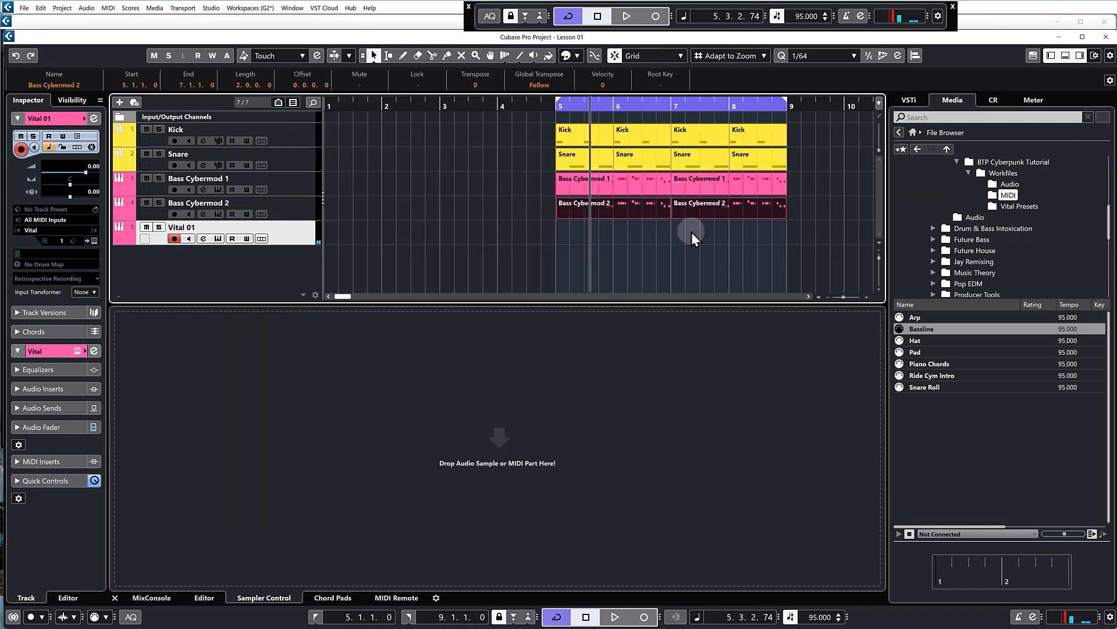
drag(583, 223, 591, 248)
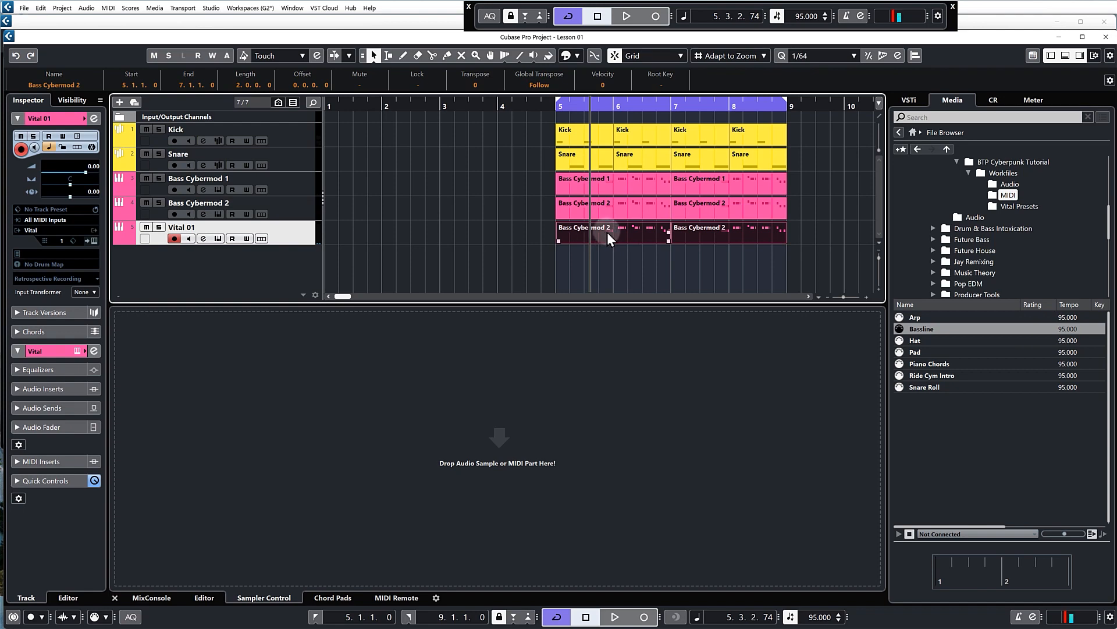
double_click(607, 233)
click(1103, 24)
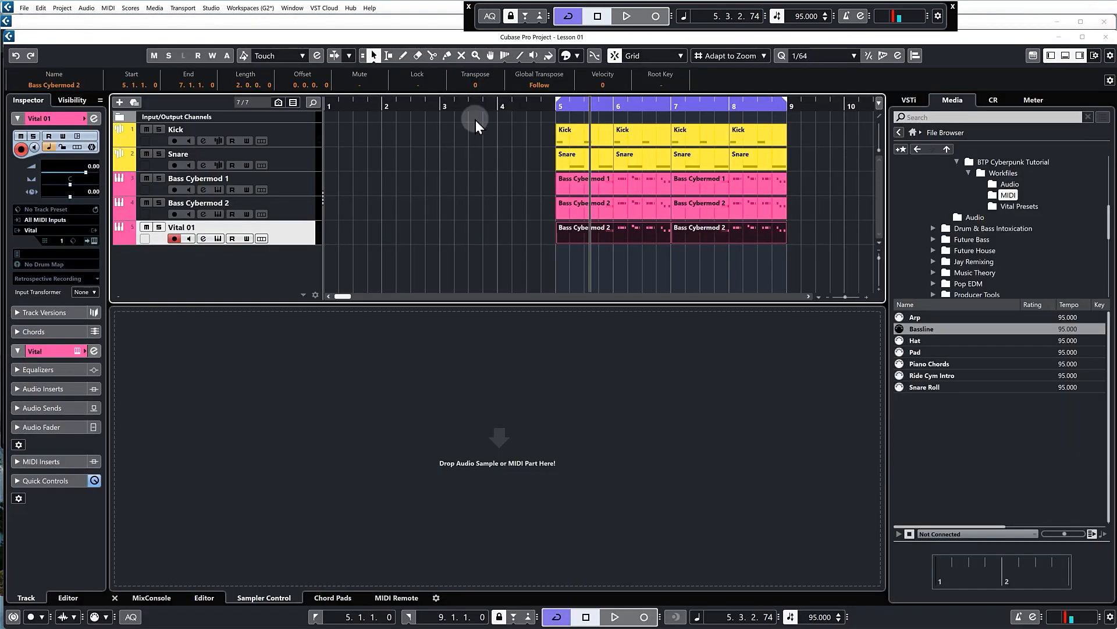
Mute Bass Cybermod 1 and Bass Cybermod 2 and return the playback position to bar 5
click(146, 178)
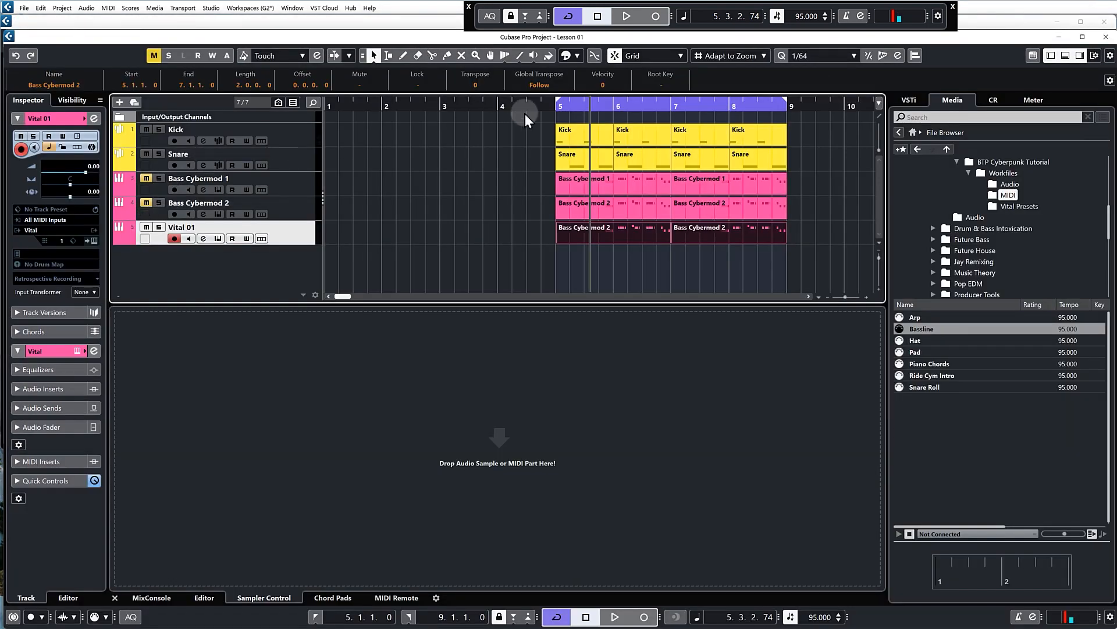
drag(525, 115, 556, 110)
click(301, 229)
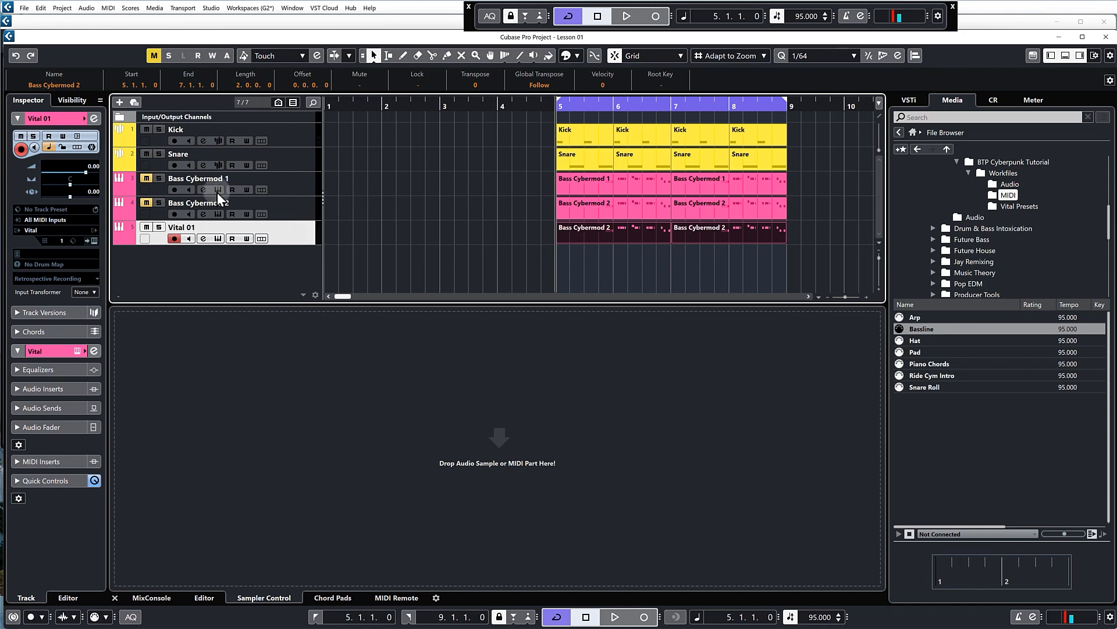
Transpose all notes in the Vital 01 parts down one octave, then close the note editor
double_click(588, 233)
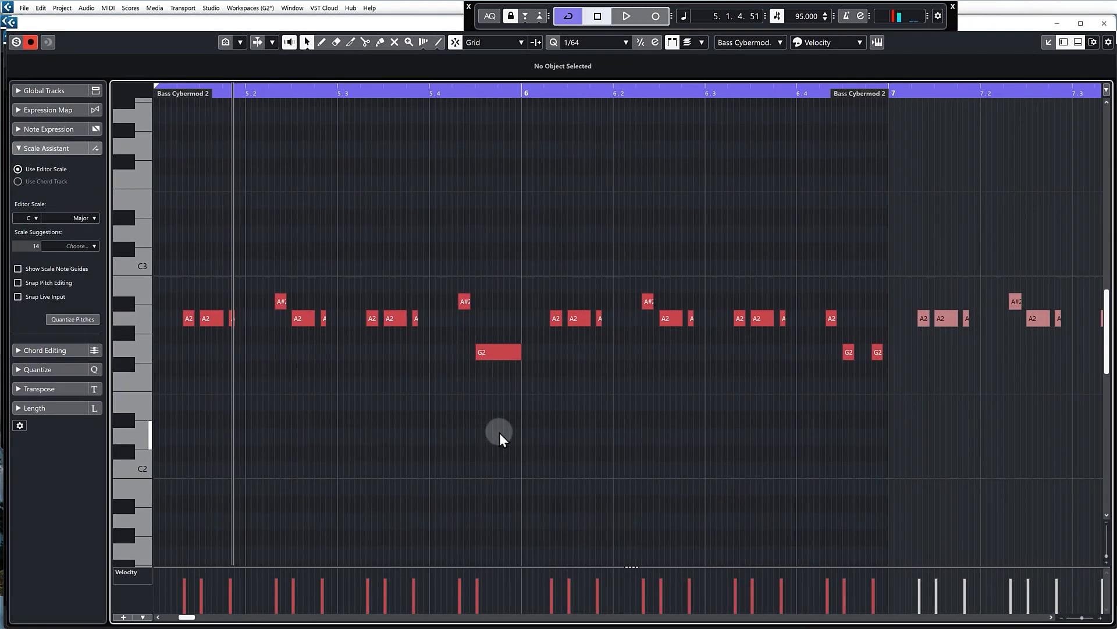
key(ctrl+a)
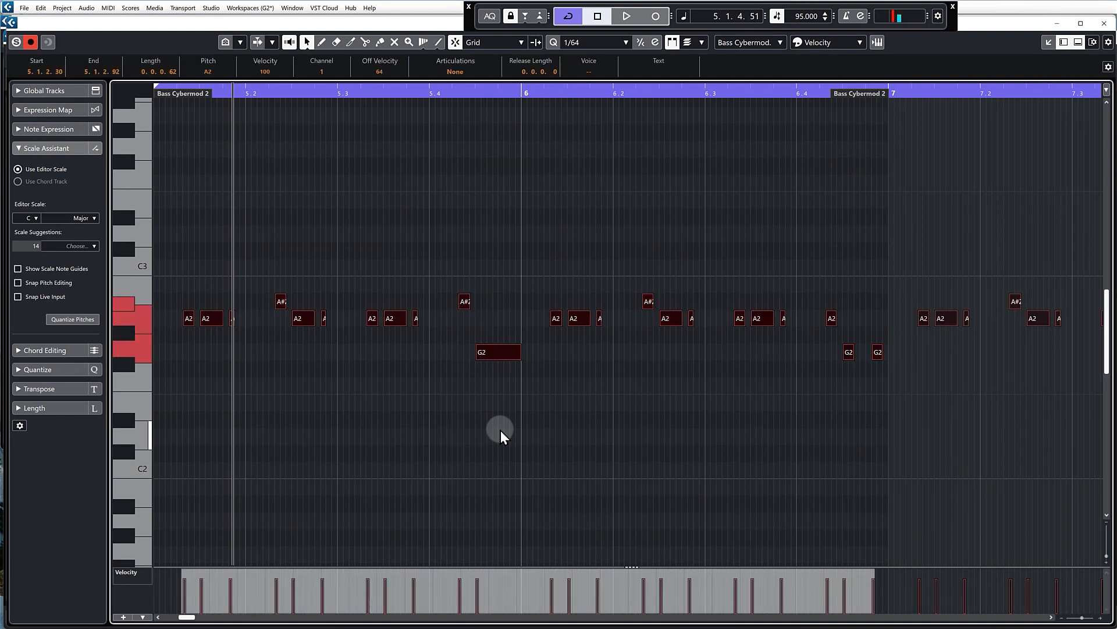
key(shift+Down)
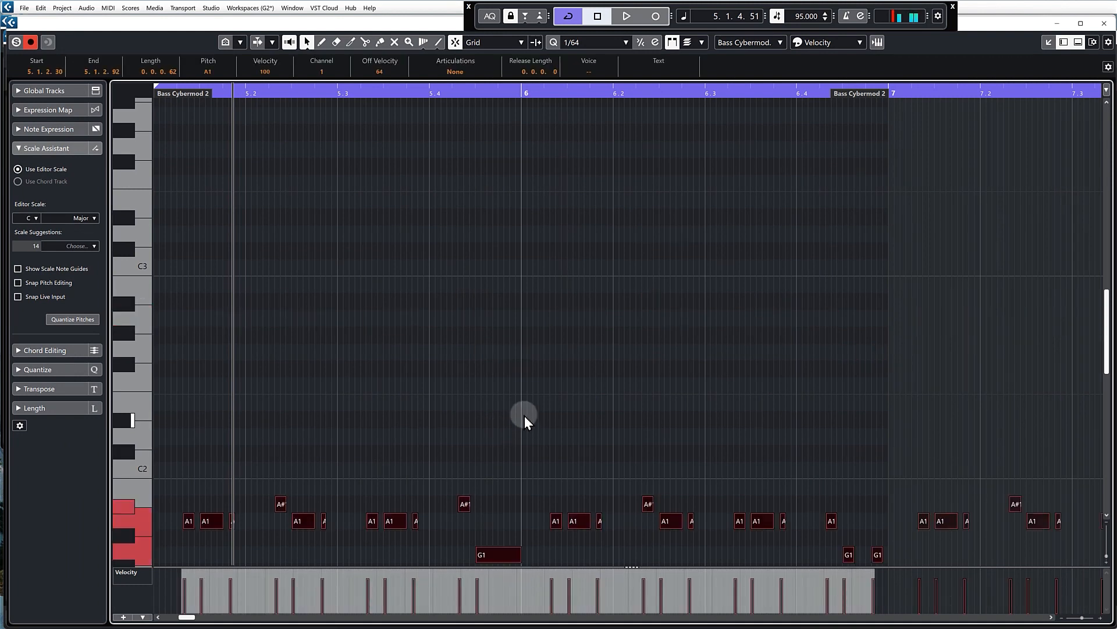
scroll(536, 401, down, 4)
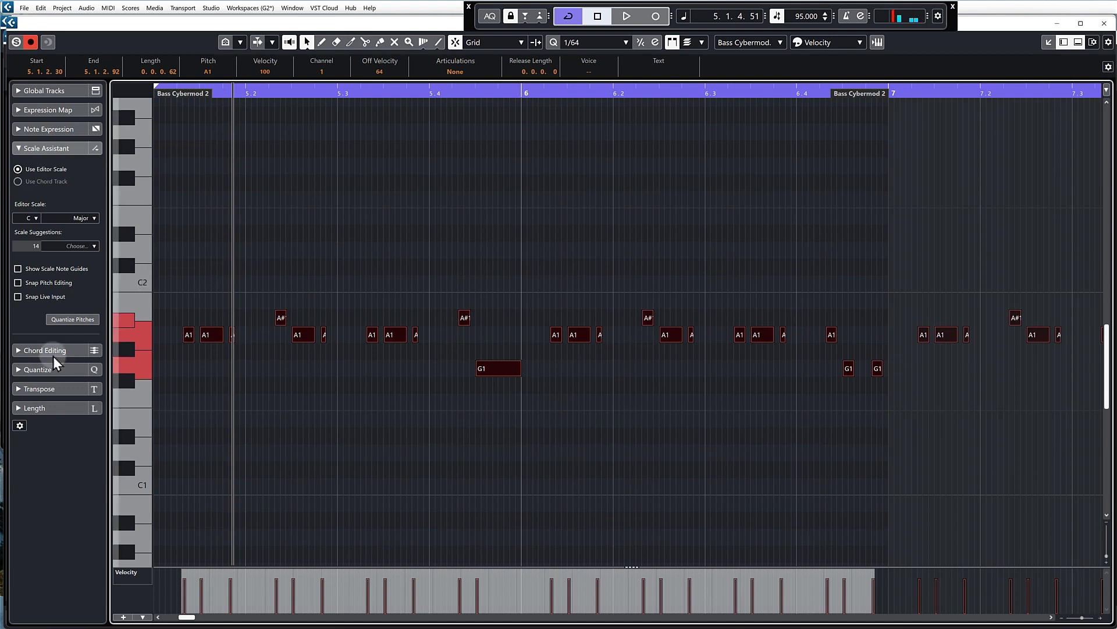
click(706, 233)
Briefly play the transposed 808 bass with the drums and lower Vital 01's volume to -7.00
key(Return)
key(KP_1)
key(space)
key(space)
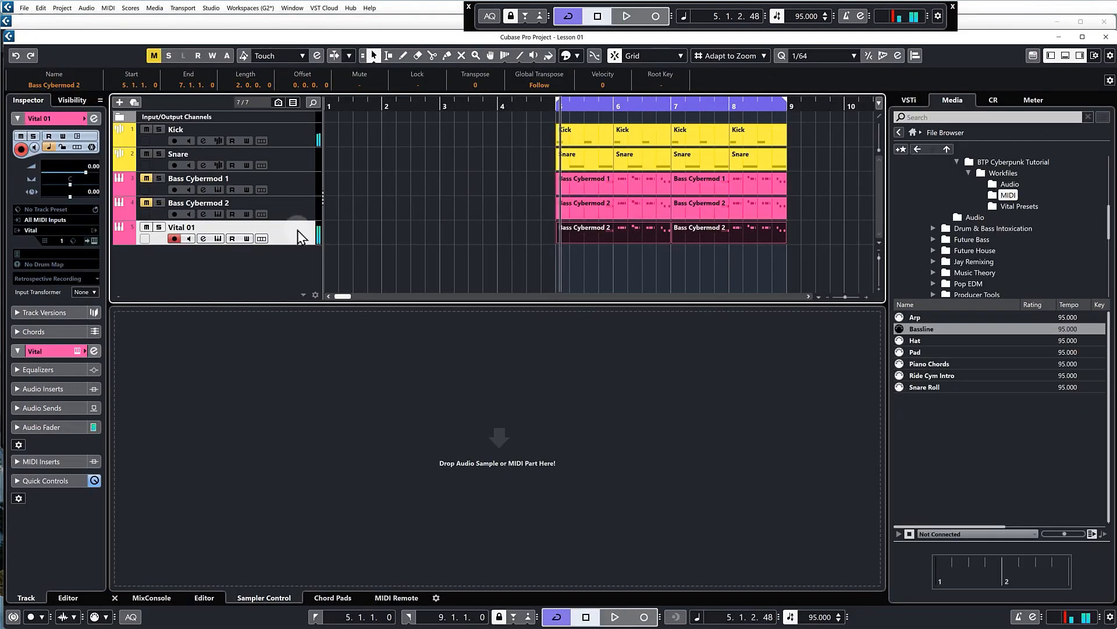
drag(88, 167, 89, 193)
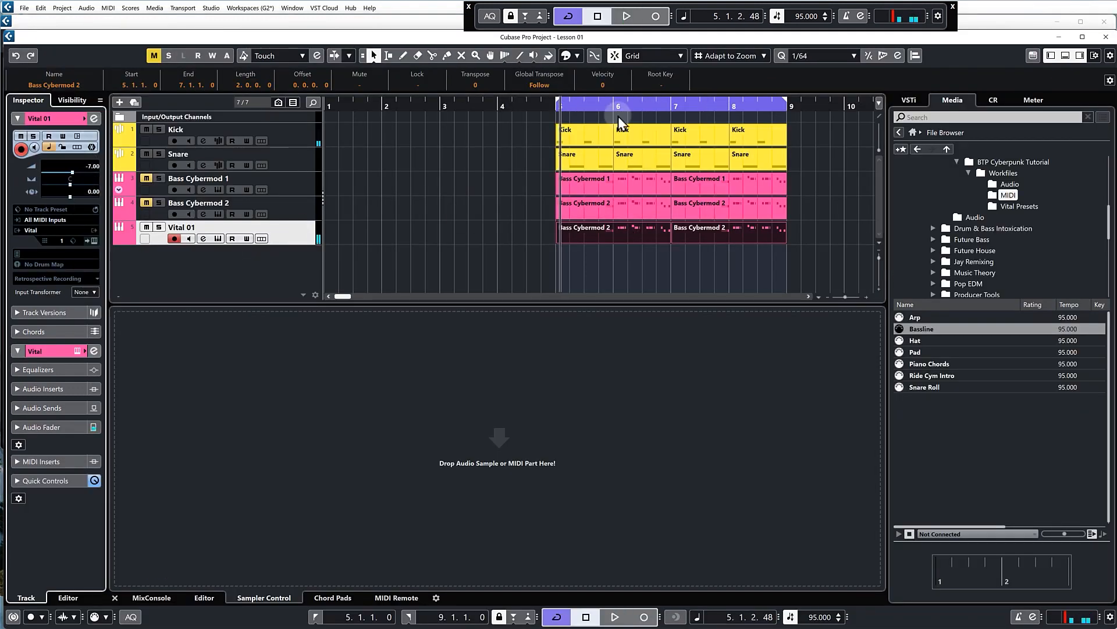
Play the loop from bar 5 and reduce Vital 01's volume further to -9.79 to balance it with the drums
click(554, 107)
key(space)
click(694, 135)
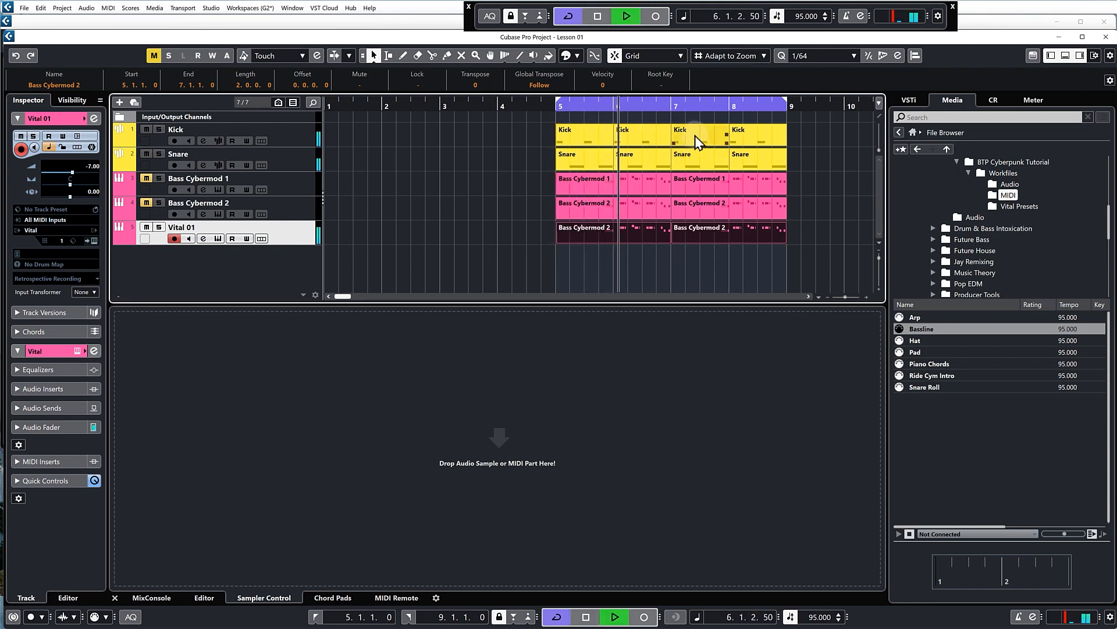
click(640, 165)
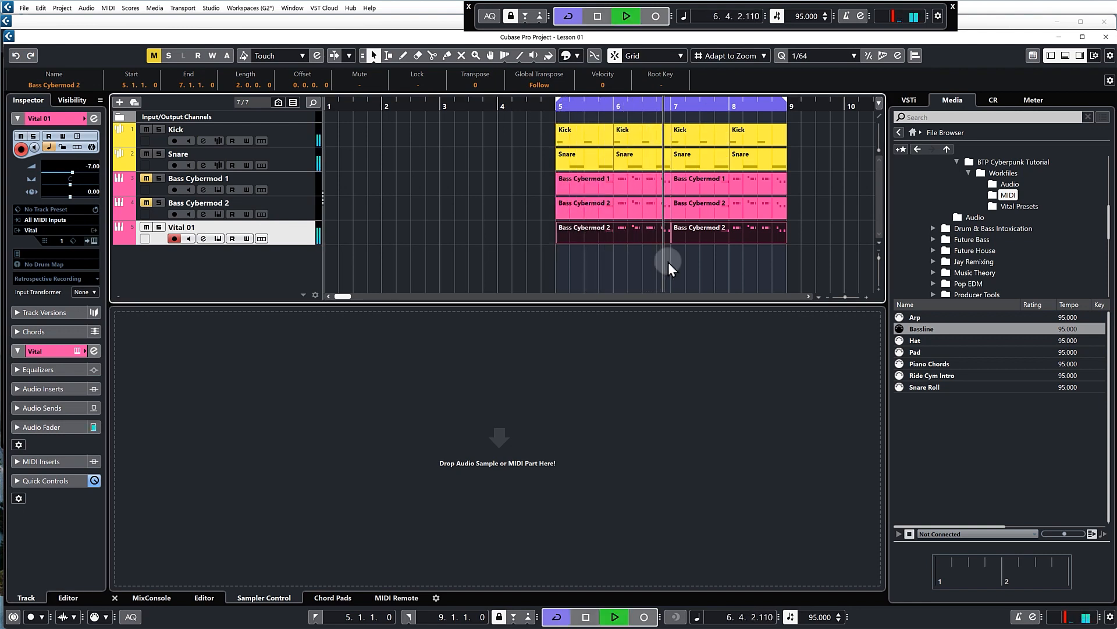
key(space)
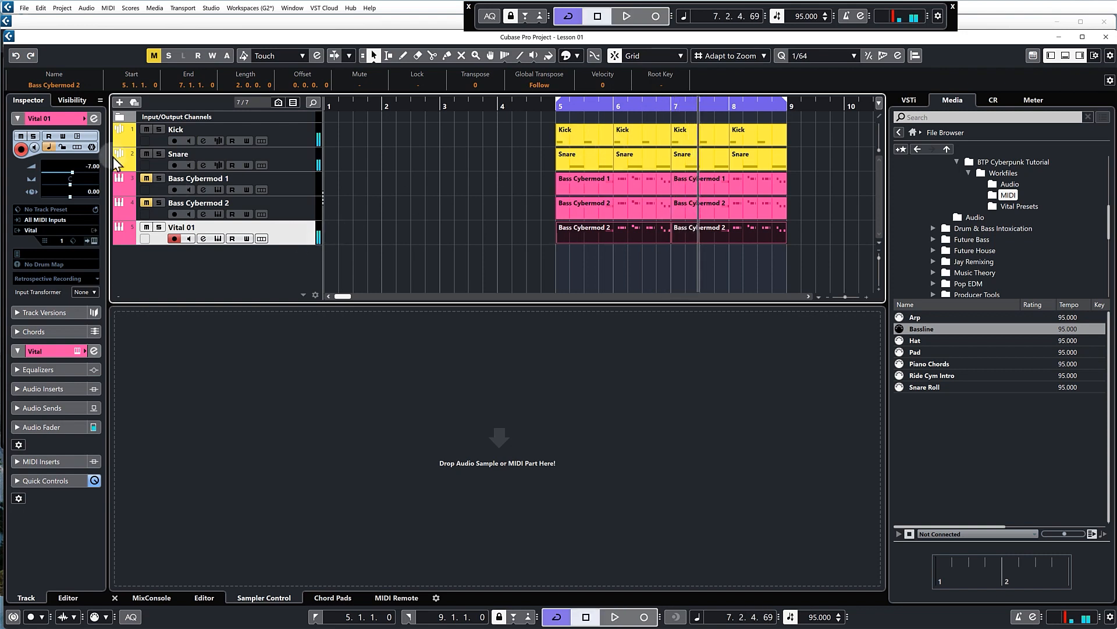
drag(90, 165, 89, 170)
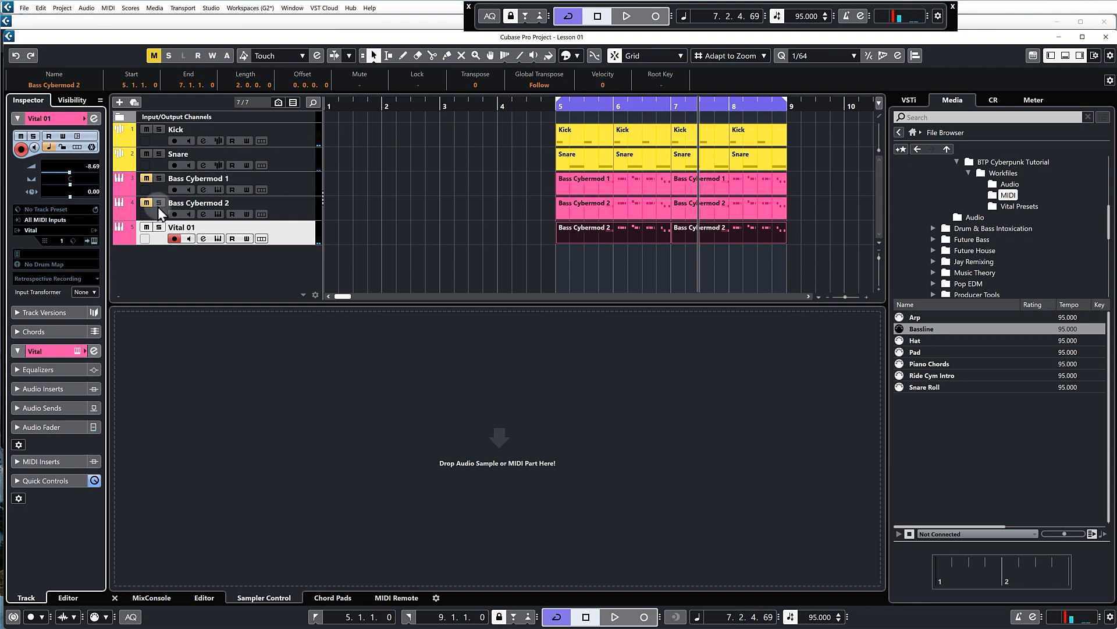
key(space)
drag(89, 167, 88, 172)
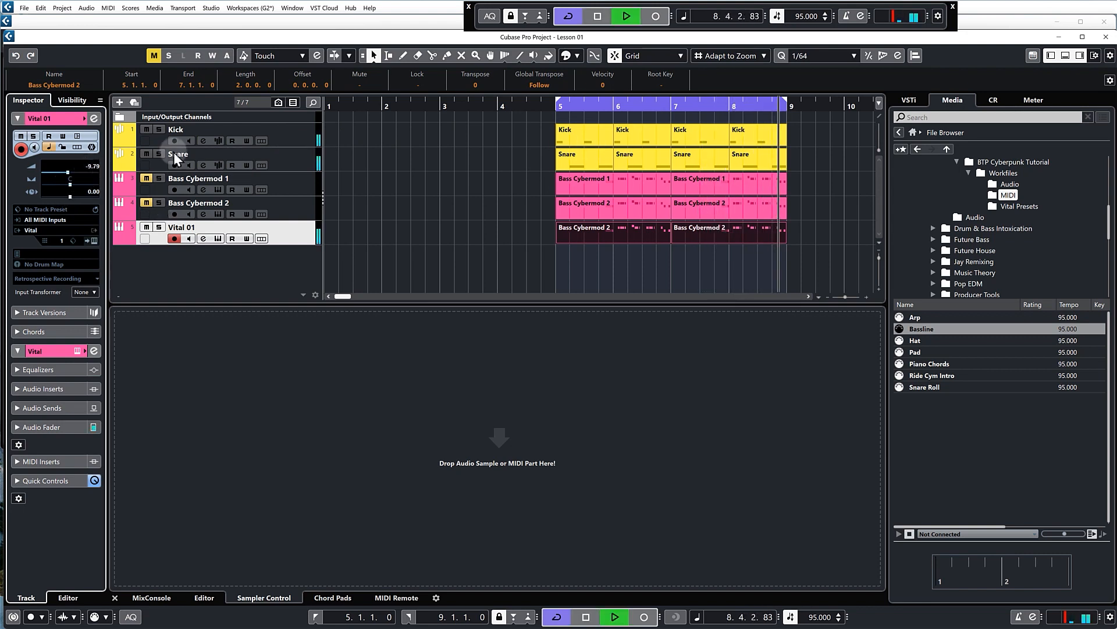
Unmute Bass Cybermod 1, select its track and return the playback position to bar 5
click(146, 178)
click(146, 179)
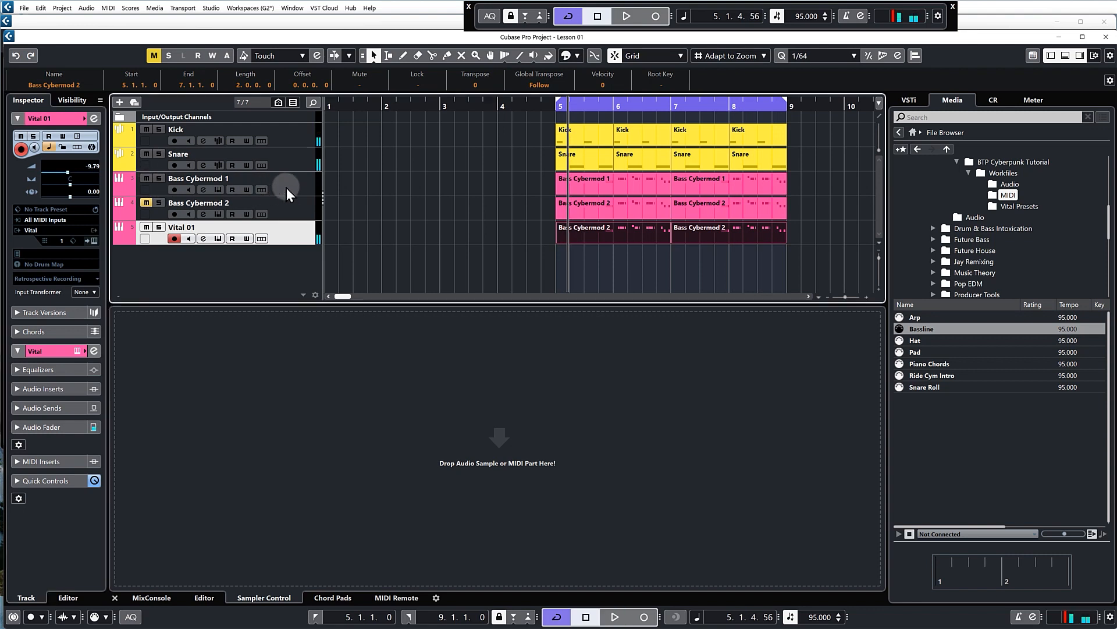
click(289, 188)
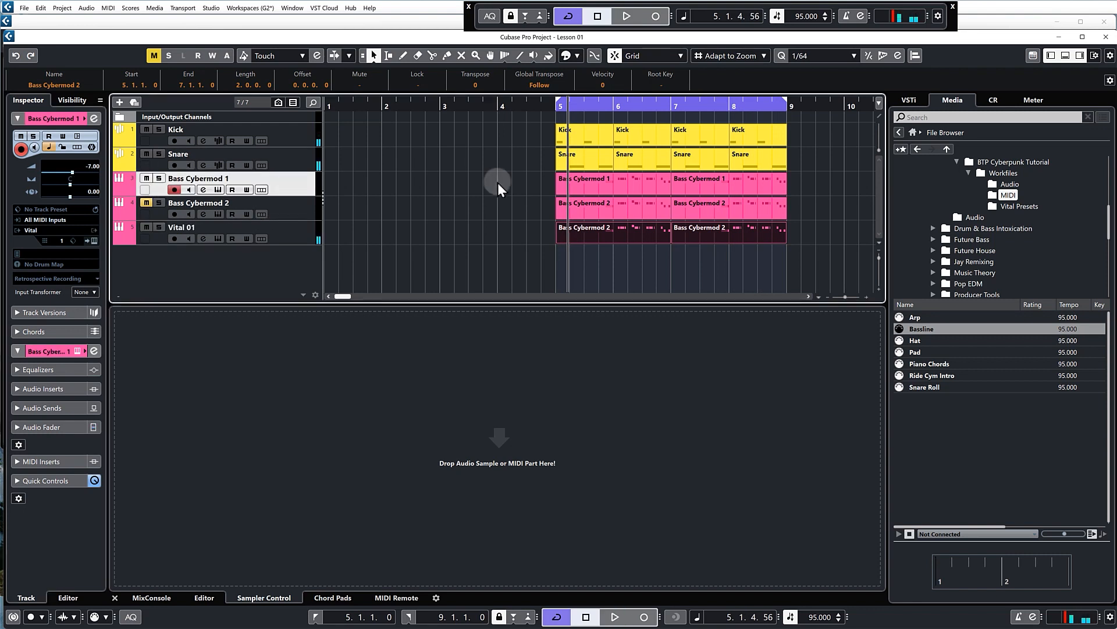
click(544, 104)
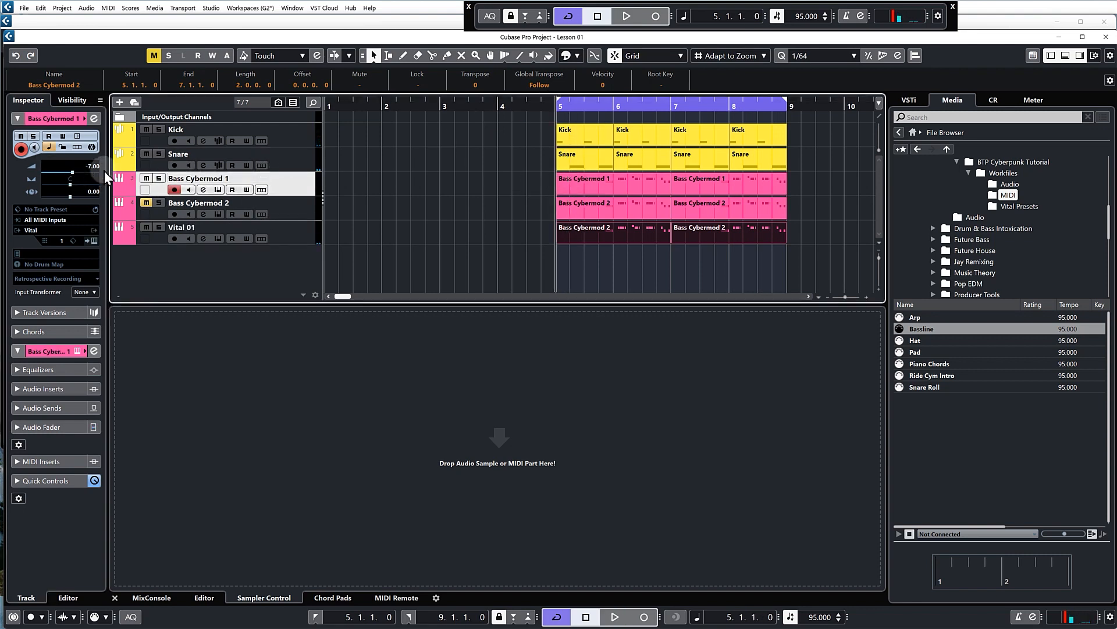
Play the loop from bar 5 and lower Bass Cybermod 1's volume to -10.6 to sit with the drums and sub bass
key(space)
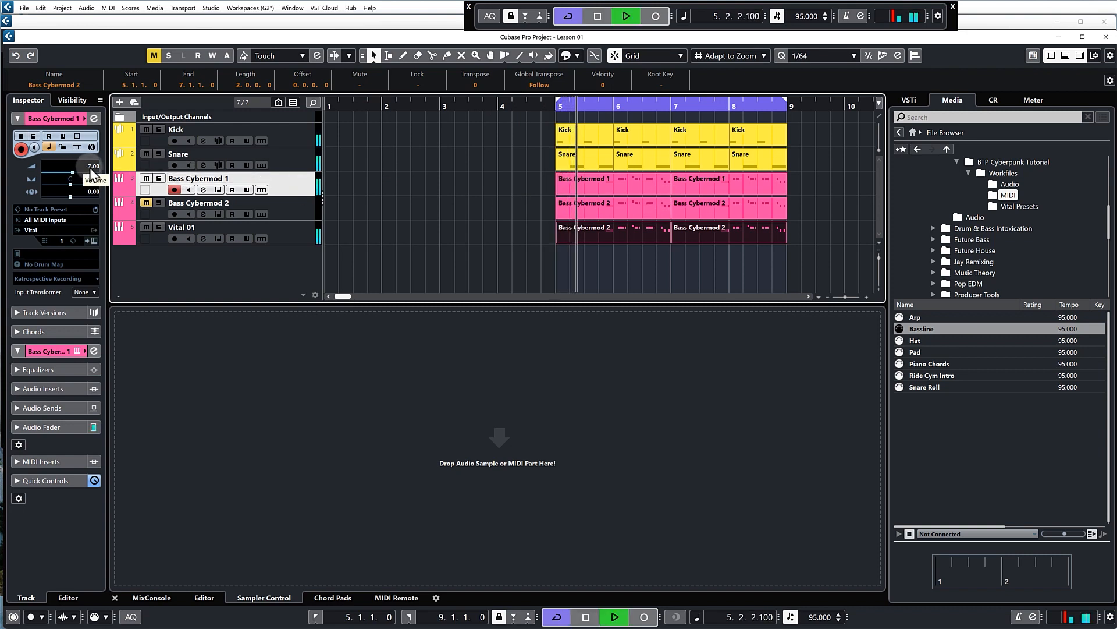
key(space)
drag(90, 167, 89, 170)
key(space)
scroll(92, 167, down, 2)
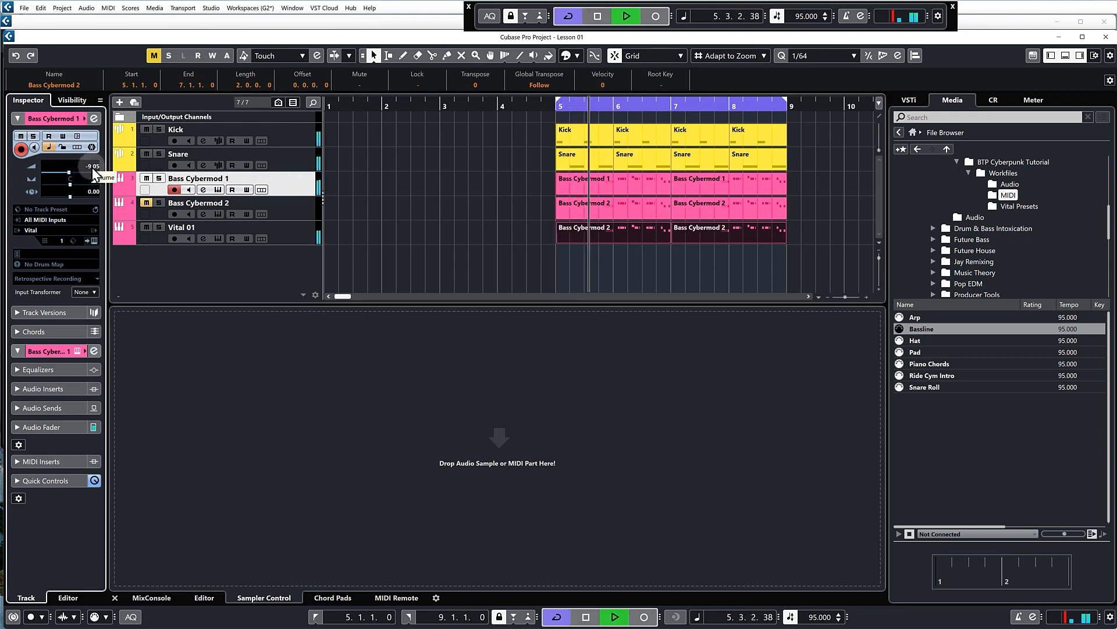
scroll(92, 172, down, 2)
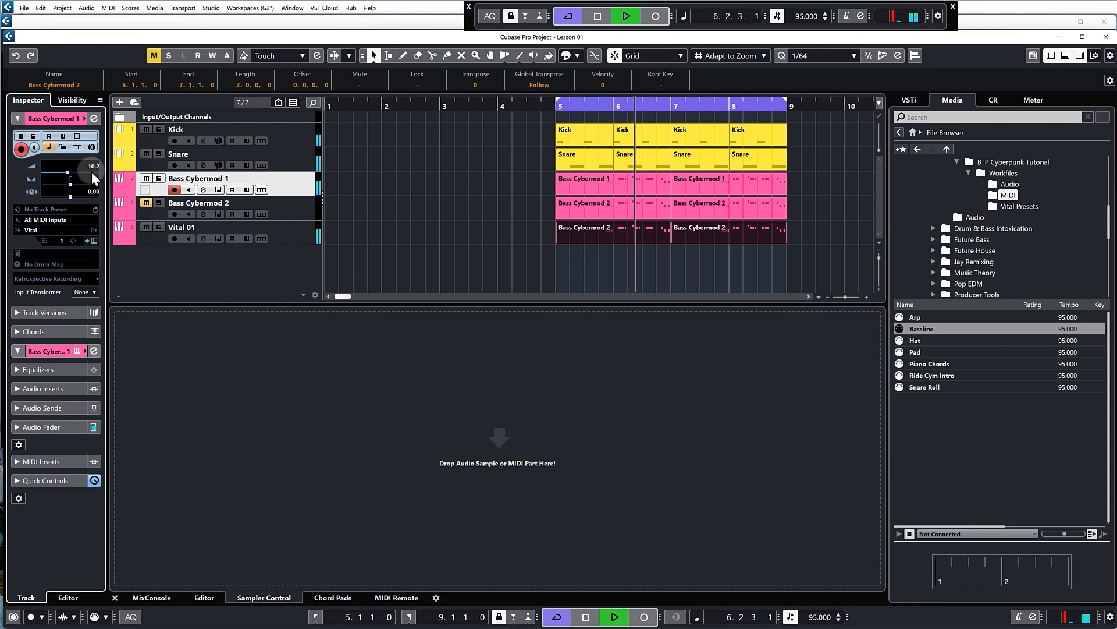
Unmute Bass Cybermod 2 and lower its volume to -15.9 while the loop plays, then clear the part selection
click(301, 208)
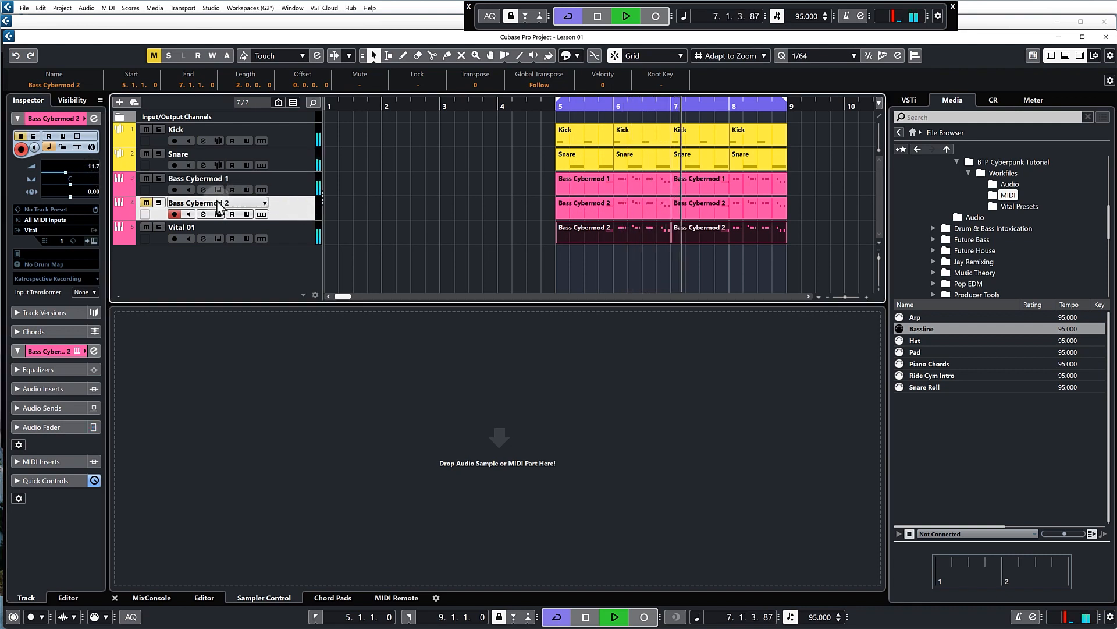
click(147, 202)
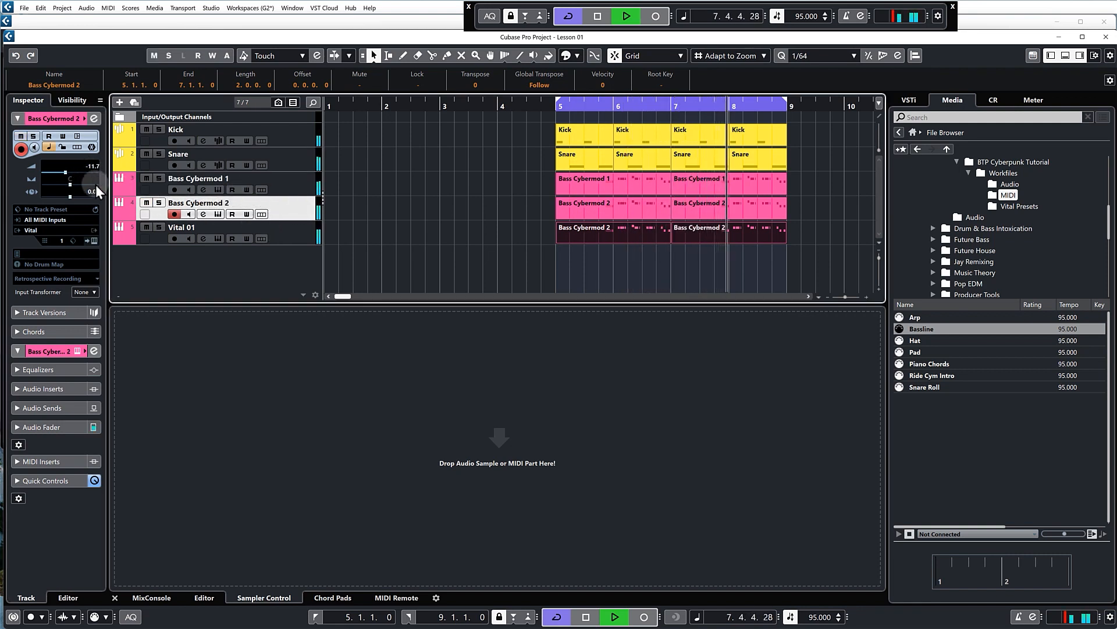
scroll(96, 179, down, 4)
scroll(96, 184, down, 2)
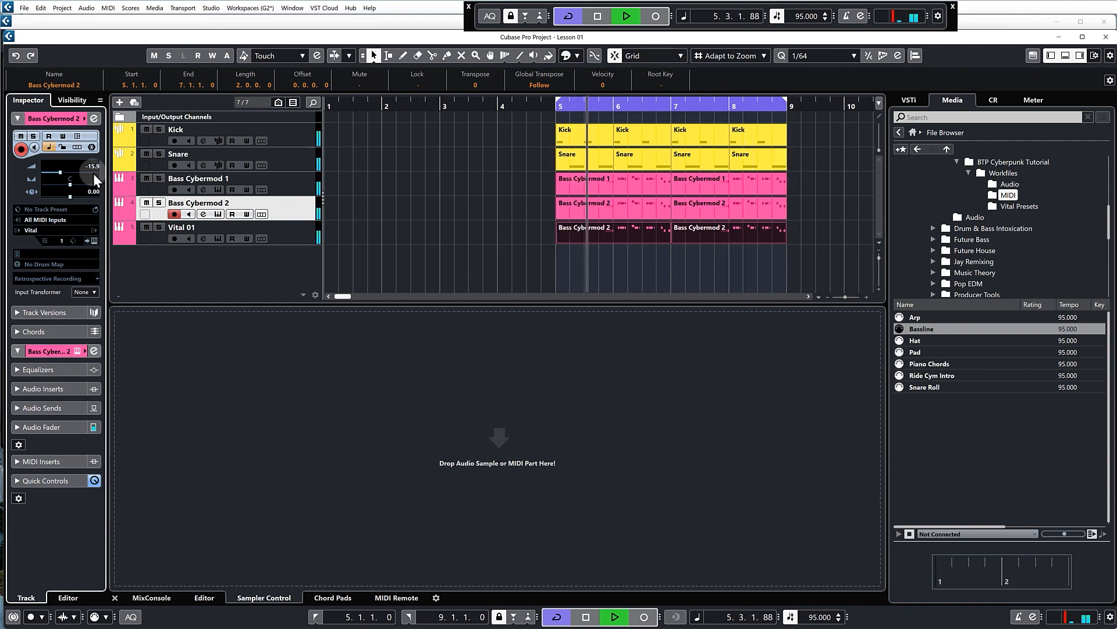
click(450, 200)
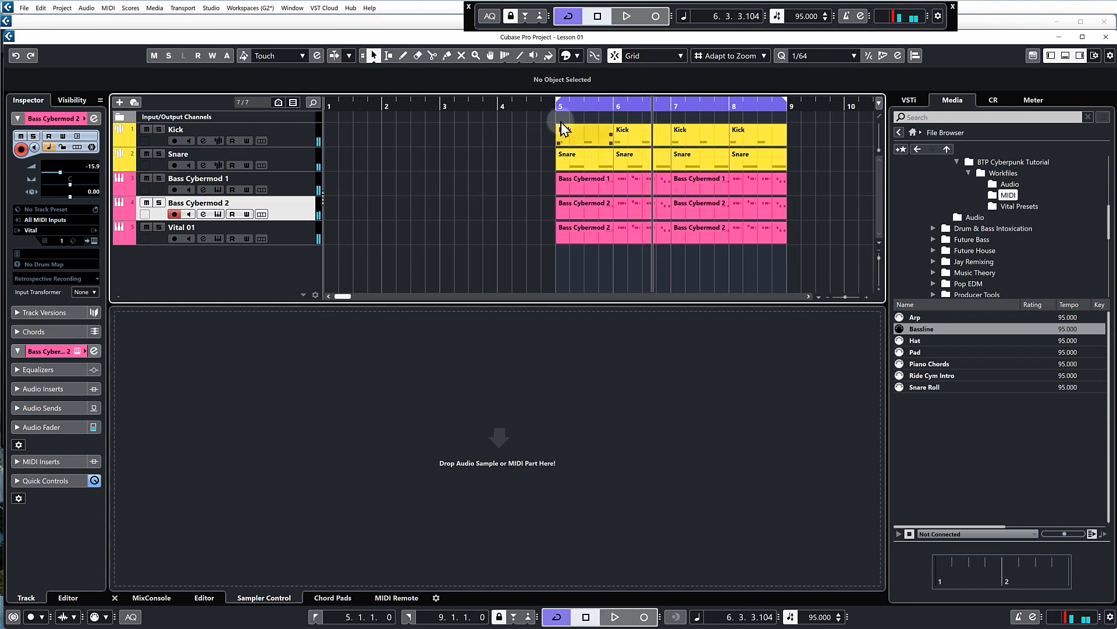
Play all three bass layers with the drums from bar 5 to check their balance, then stop playback
key(space)
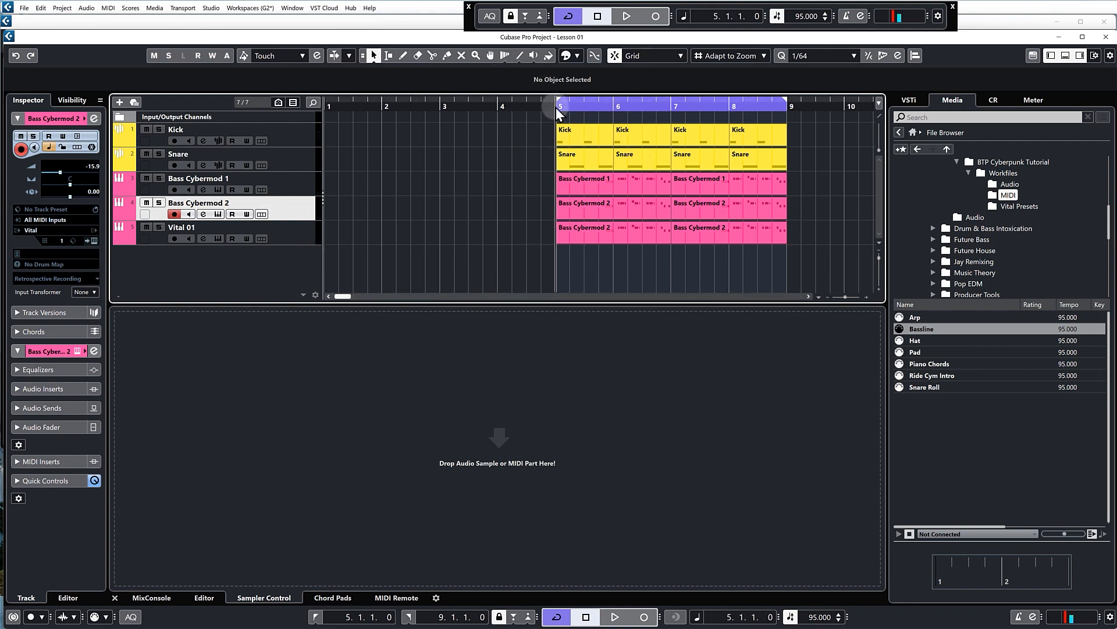
key(space)
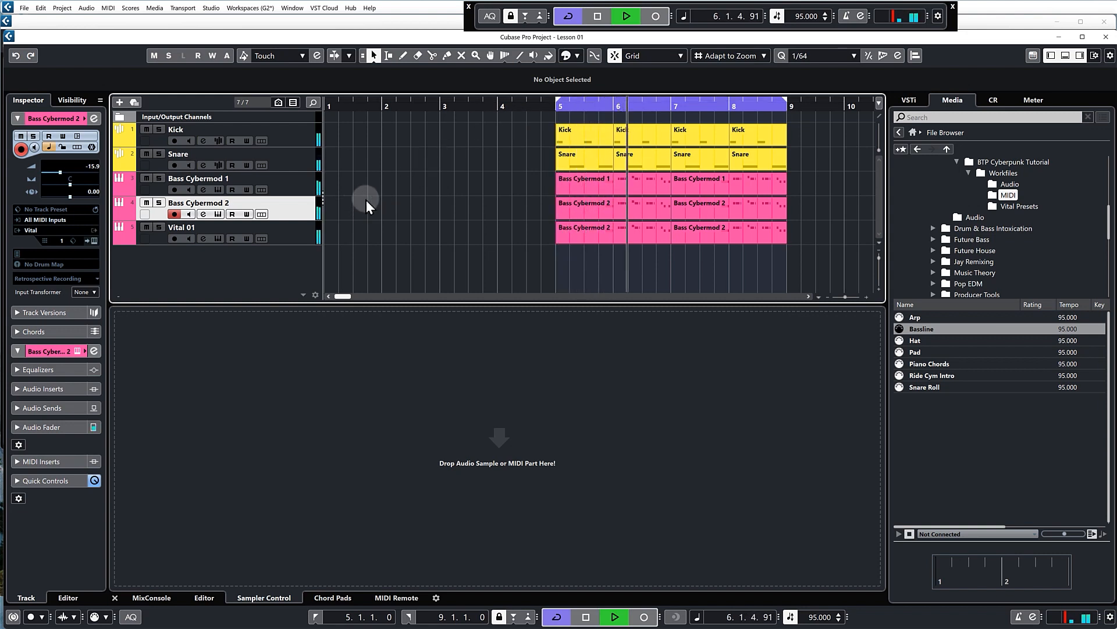
key(space)
Select the three bass tracks and lower their volumes together during playback, bringing Bass Cybermod 1 to -13.3, then release the group selection
key(Up)
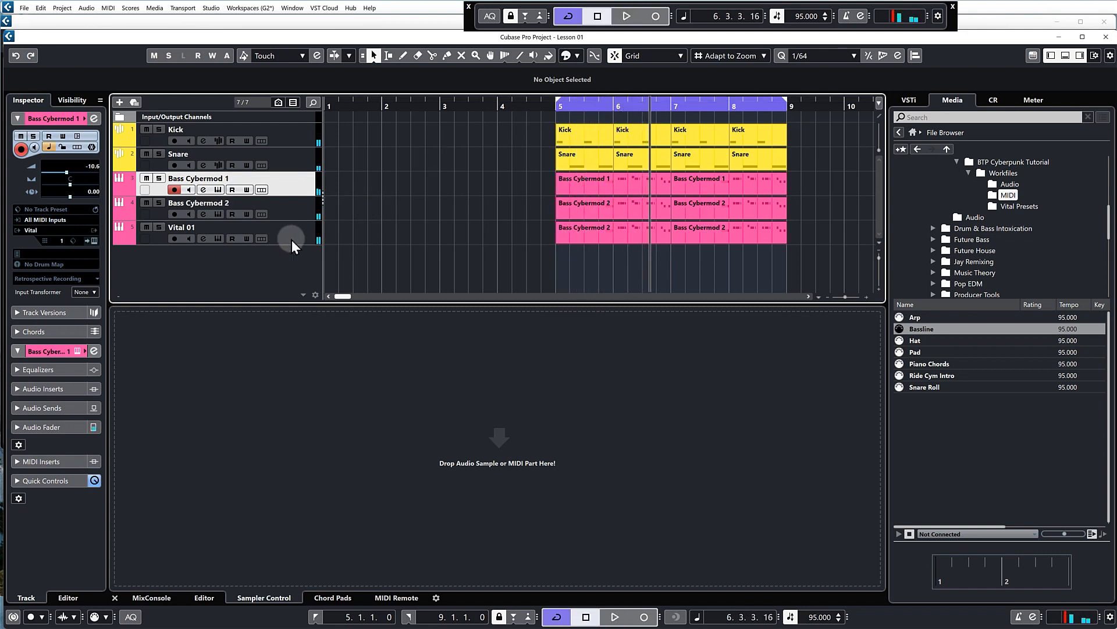
shift+click(302, 231)
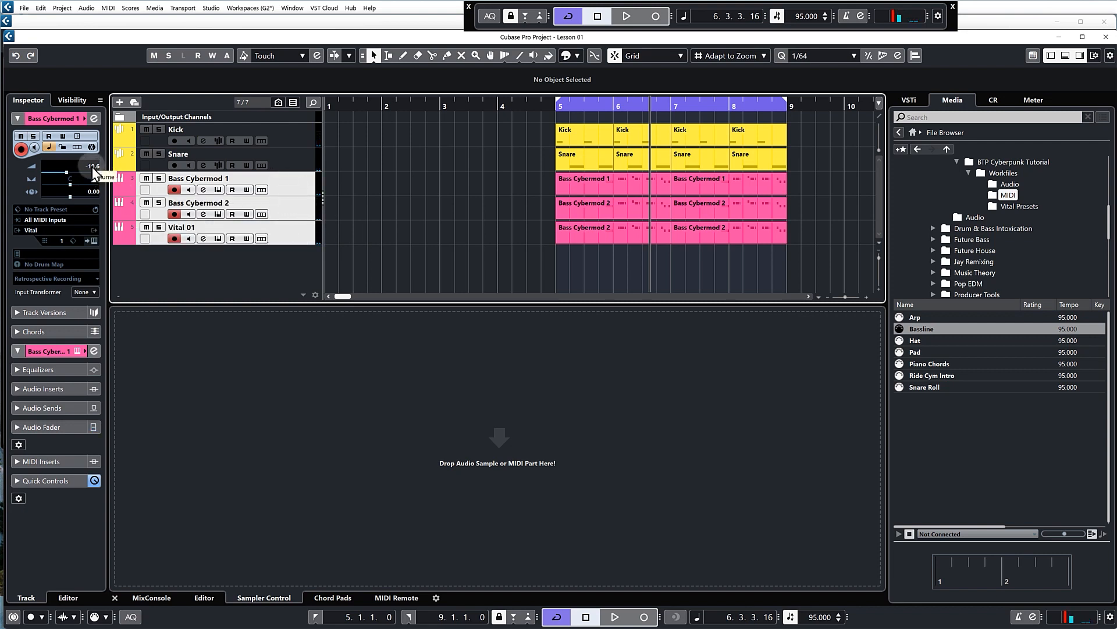
drag(93, 165, 93, 184)
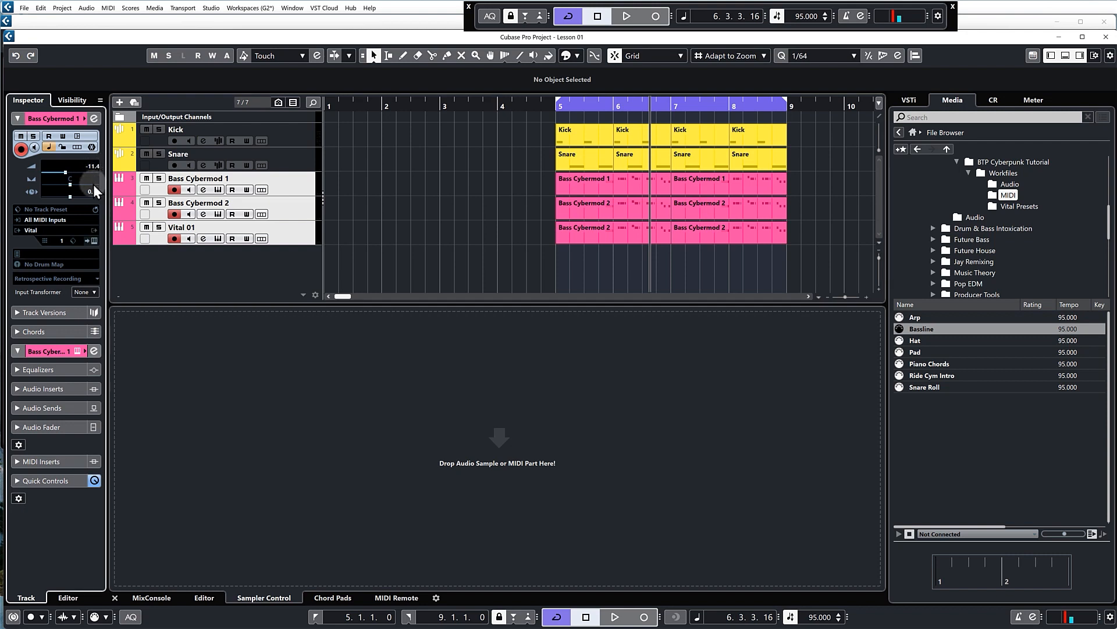
key(space)
click(517, 128)
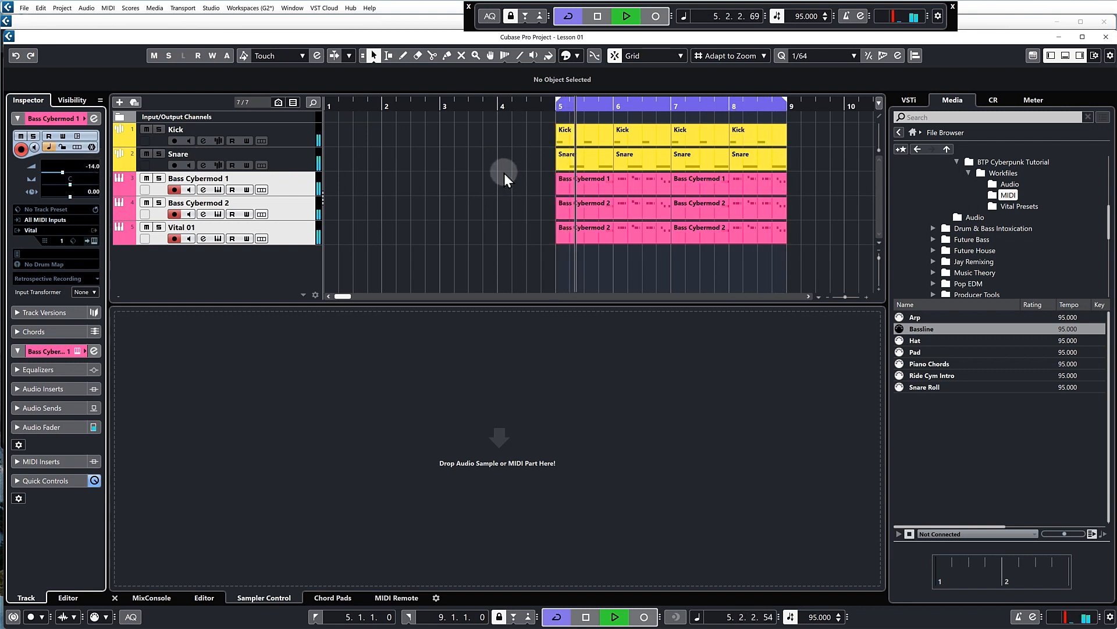
scroll(96, 164, up, 2)
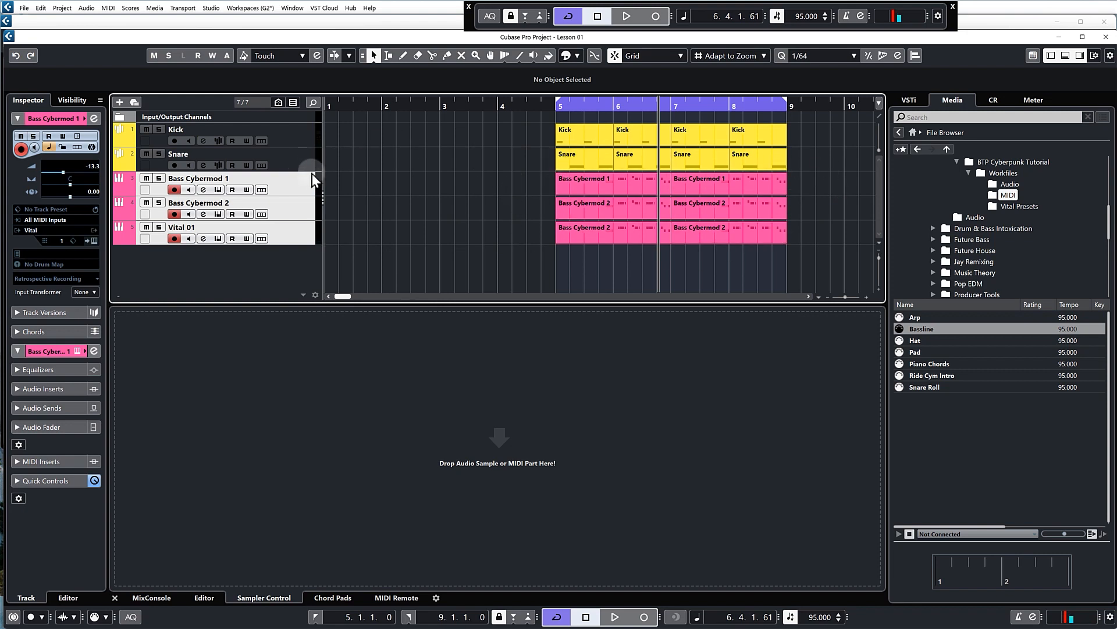
click(315, 191)
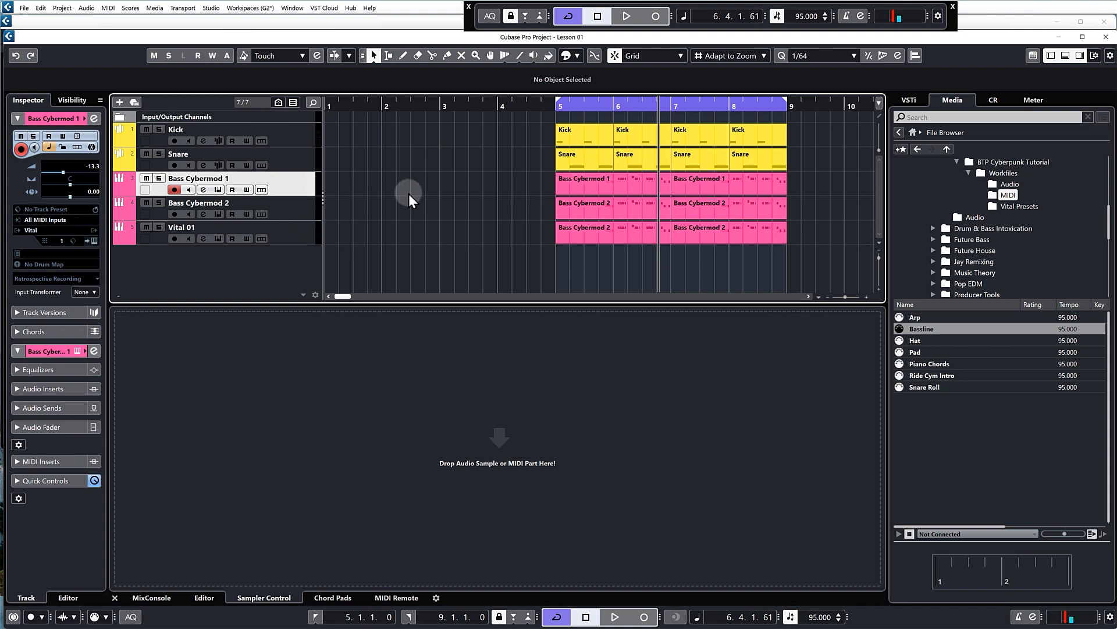
Rename the Vital 01 track as Bass Cyber Sub
double_click(203, 226)
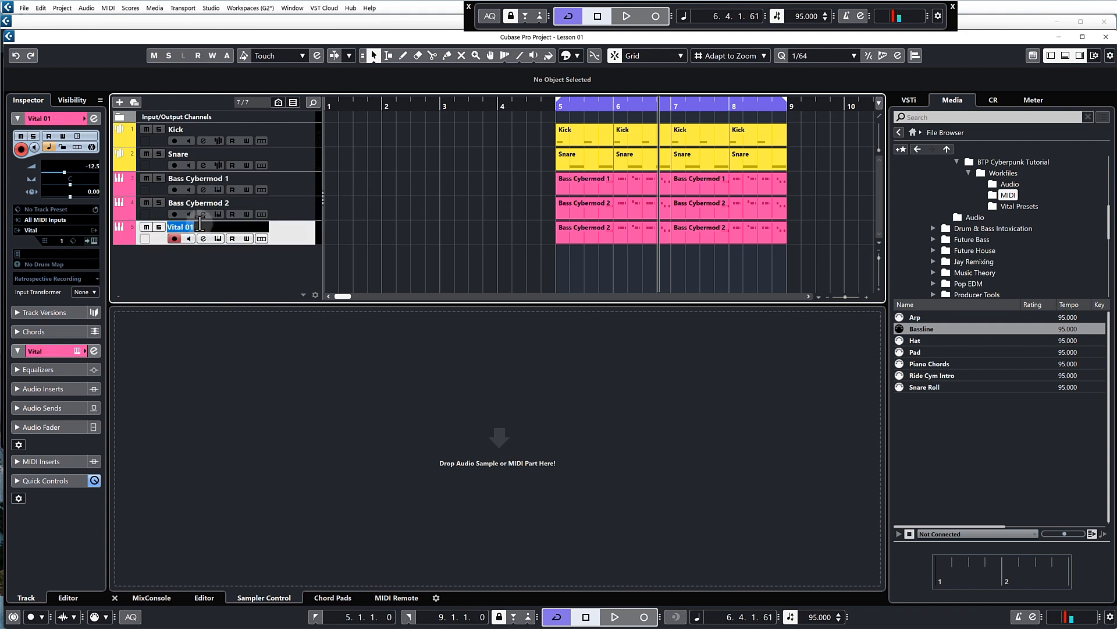
text(Bass Cyber Sub)
key(Return)
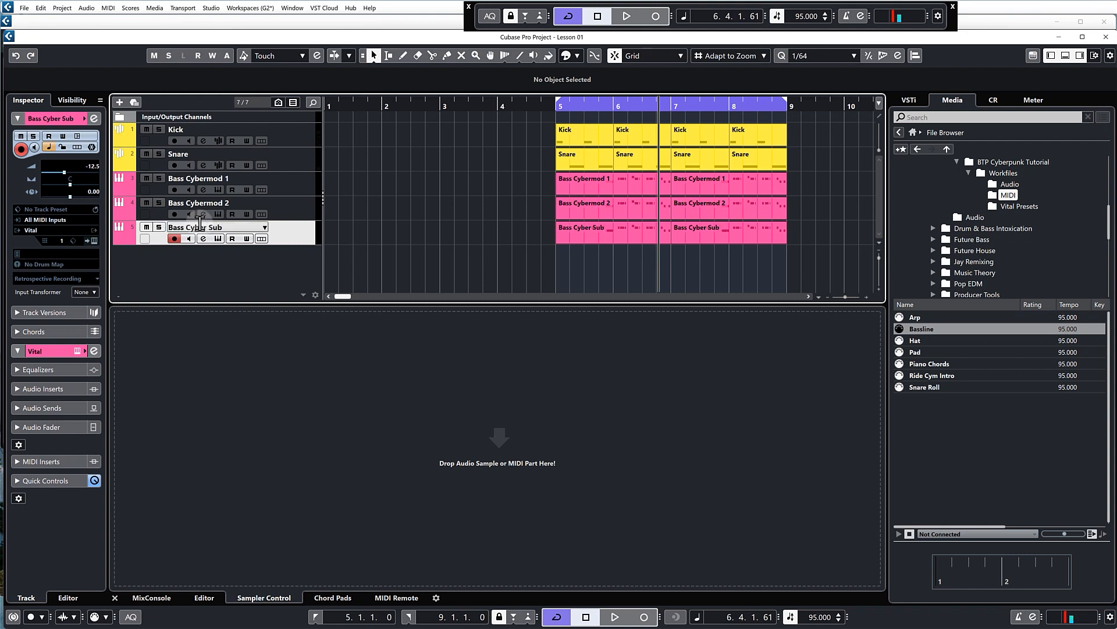
click(454, 202)
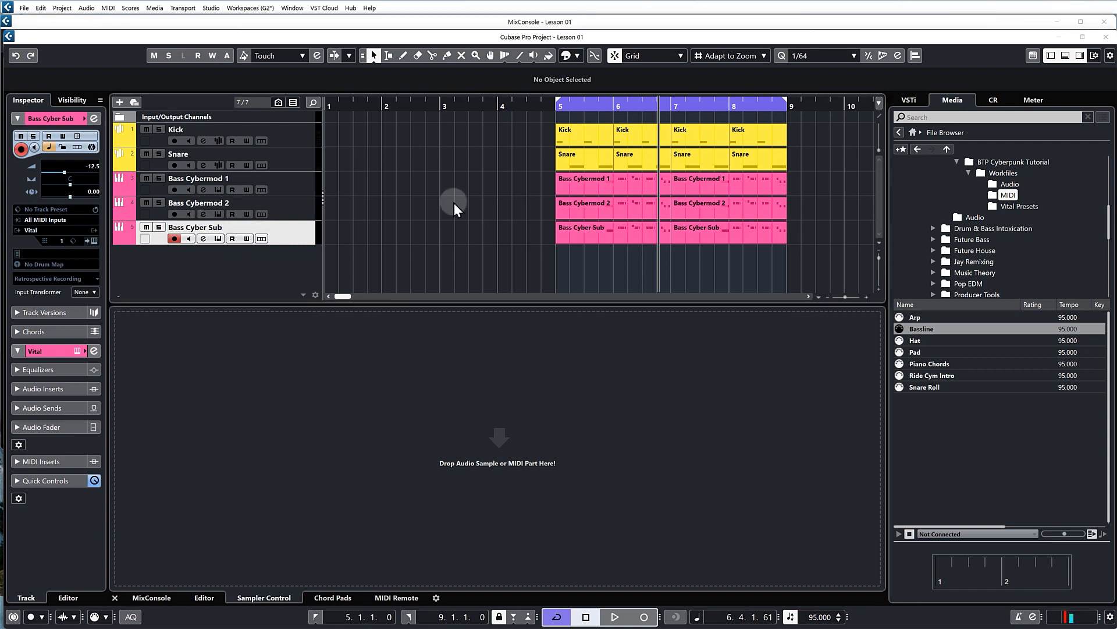